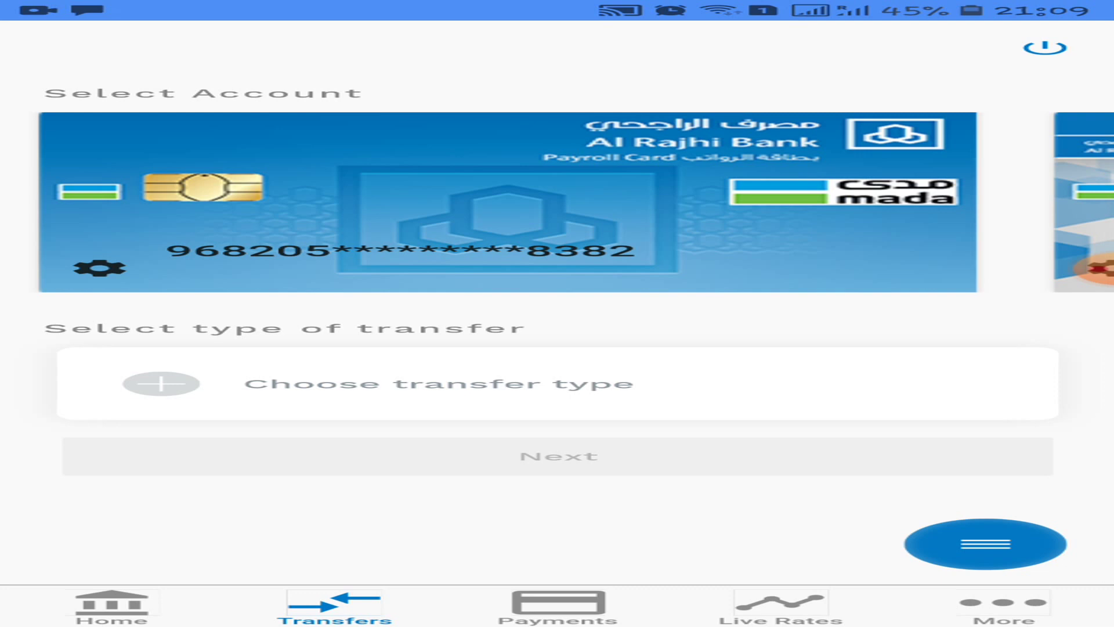
# From the floating menu, choose Add New Beneficiary to see the beneficiary types.
pyautogui.click(985, 544)
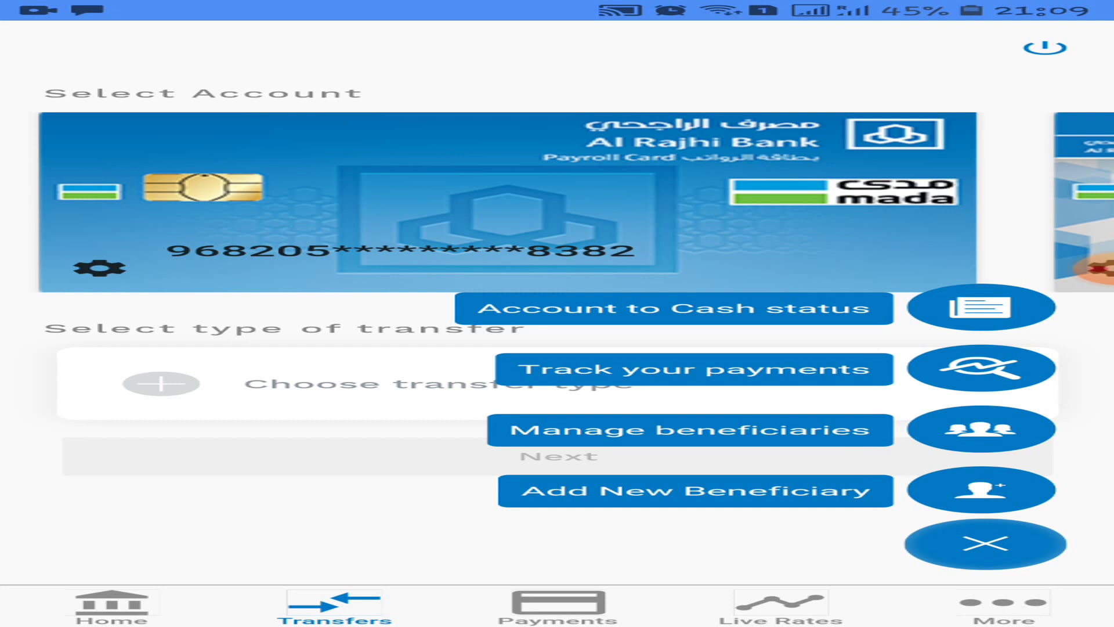
pyautogui.click(697, 490)
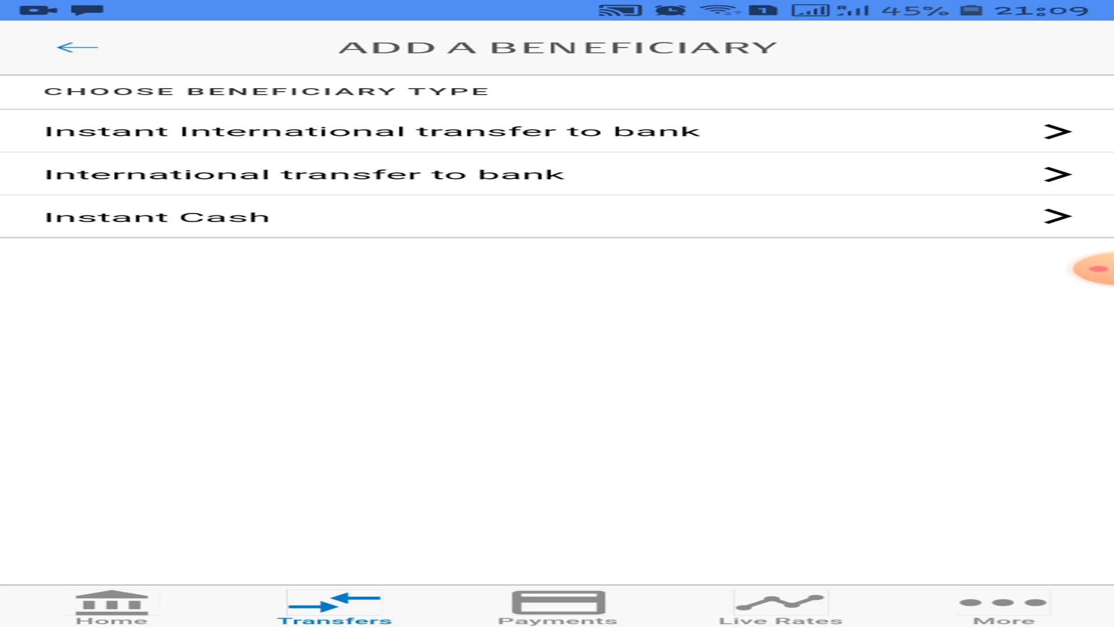
# Start an Individual beneficiary for Philippines with TRANSFAST - C2C provider and PHP currency.
pyautogui.click(557, 216)
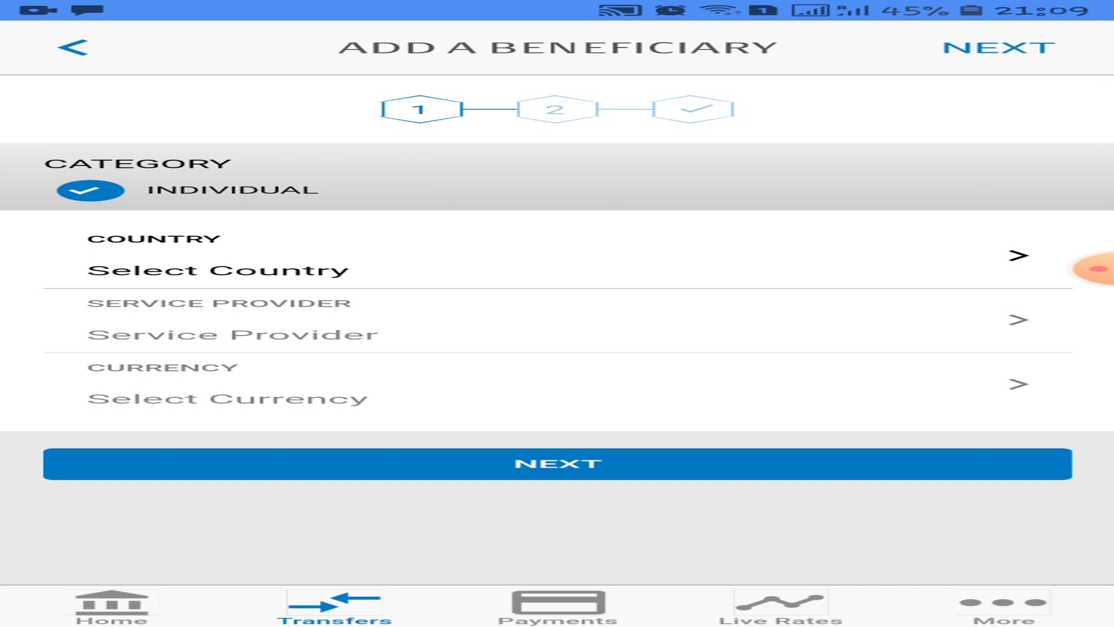
pyautogui.click(218, 271)
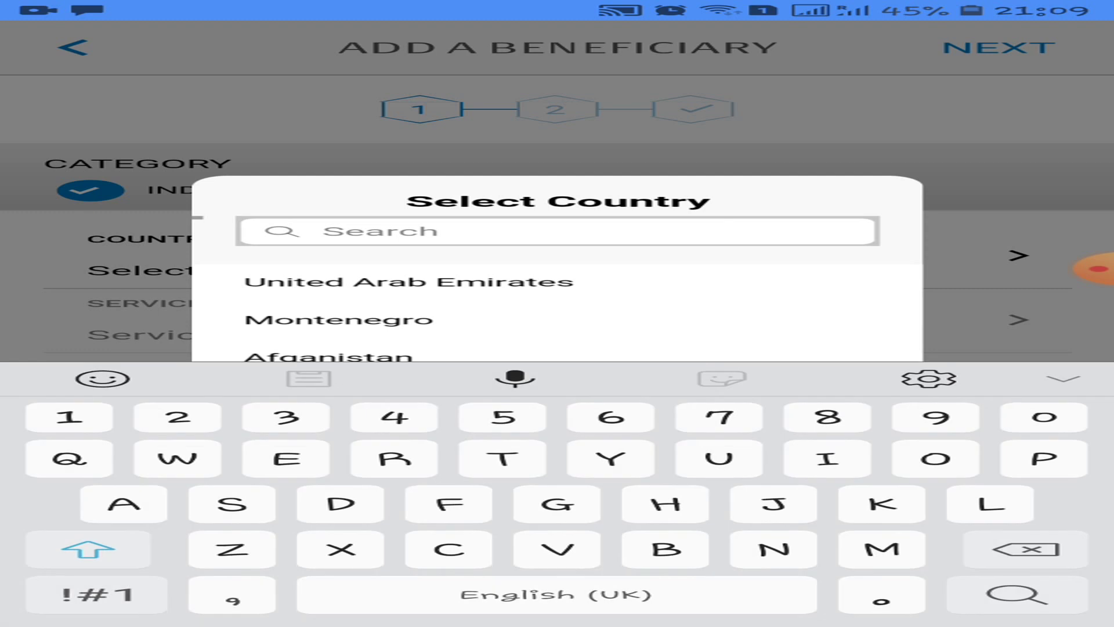
pyautogui.write('Phi')
pyautogui.click(329, 214)
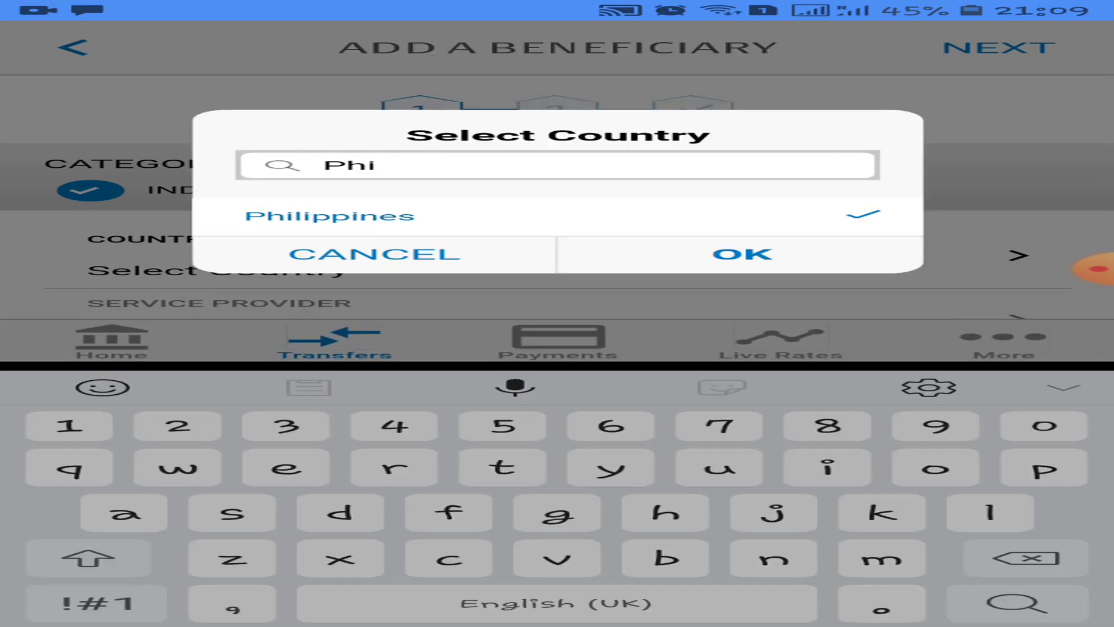
pyautogui.click(742, 387)
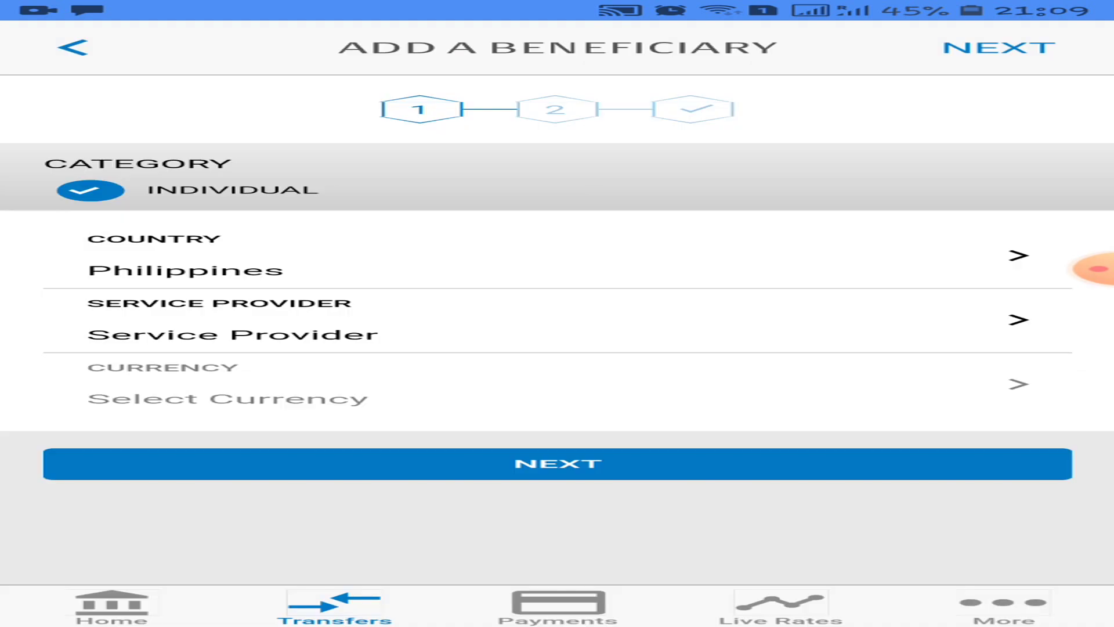
pyautogui.click(557, 320)
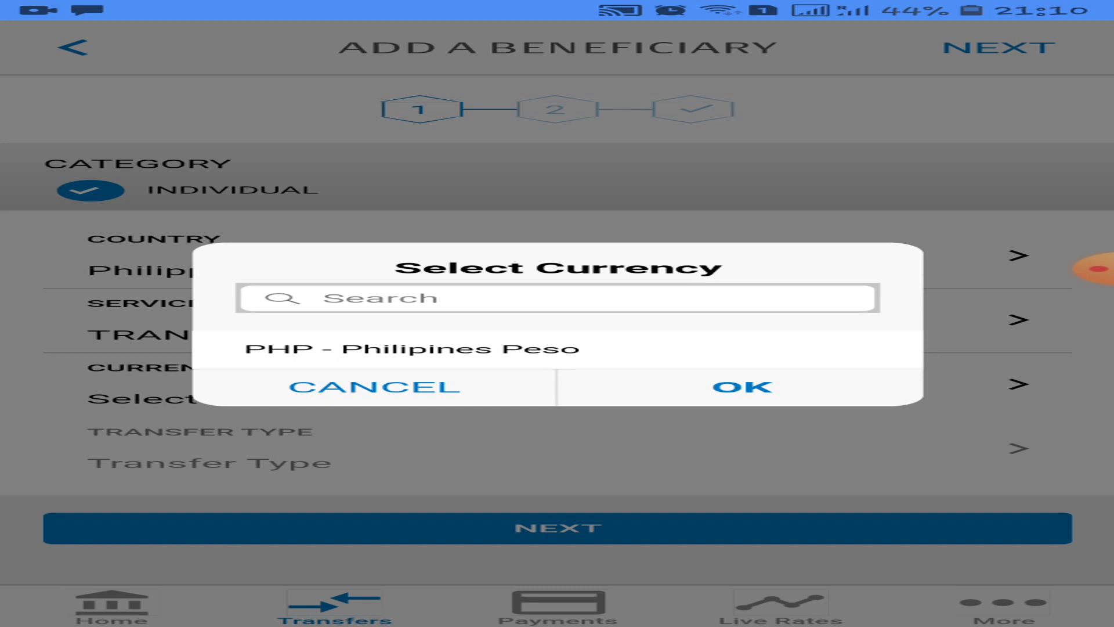
pyautogui.click(741, 388)
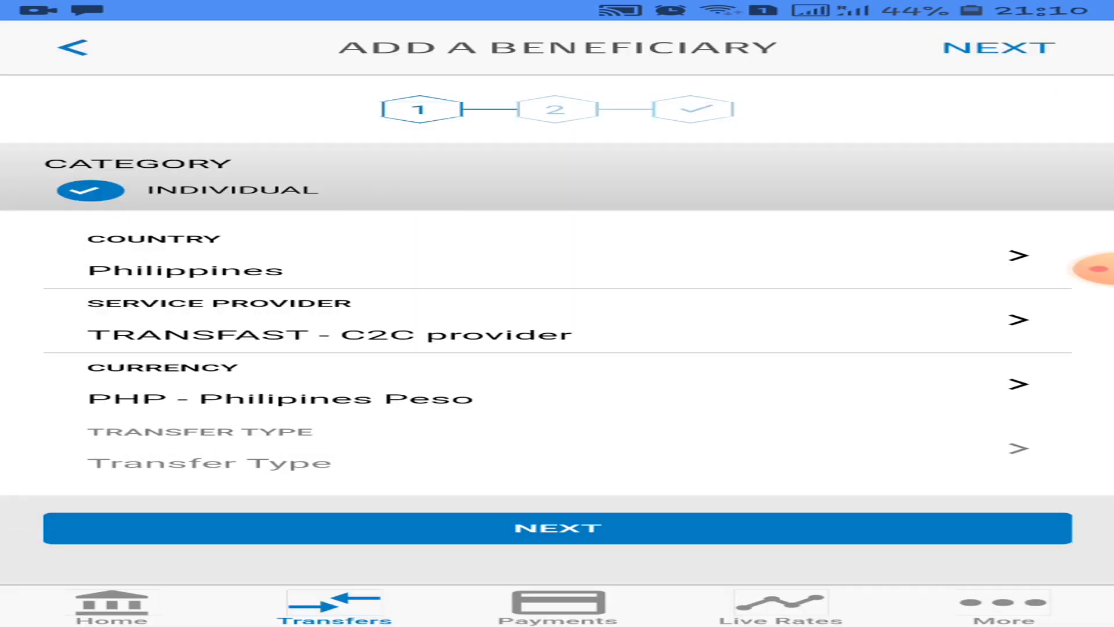
# Choose Cash Collection as the transfer type and continue to the details form.
pyautogui.click(557, 448)
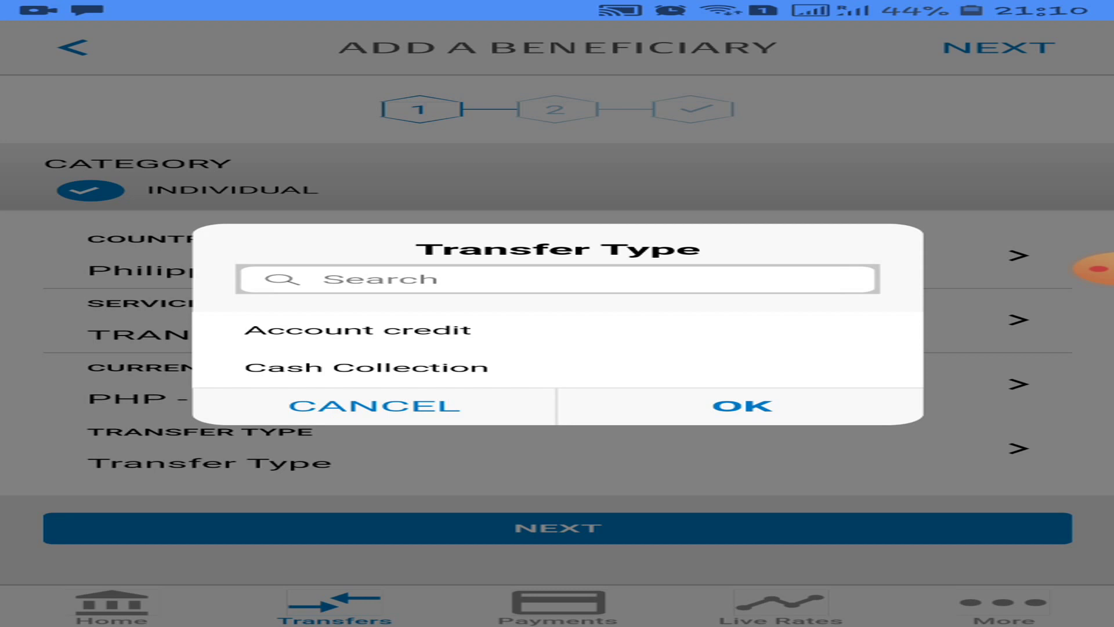
pyautogui.click(366, 367)
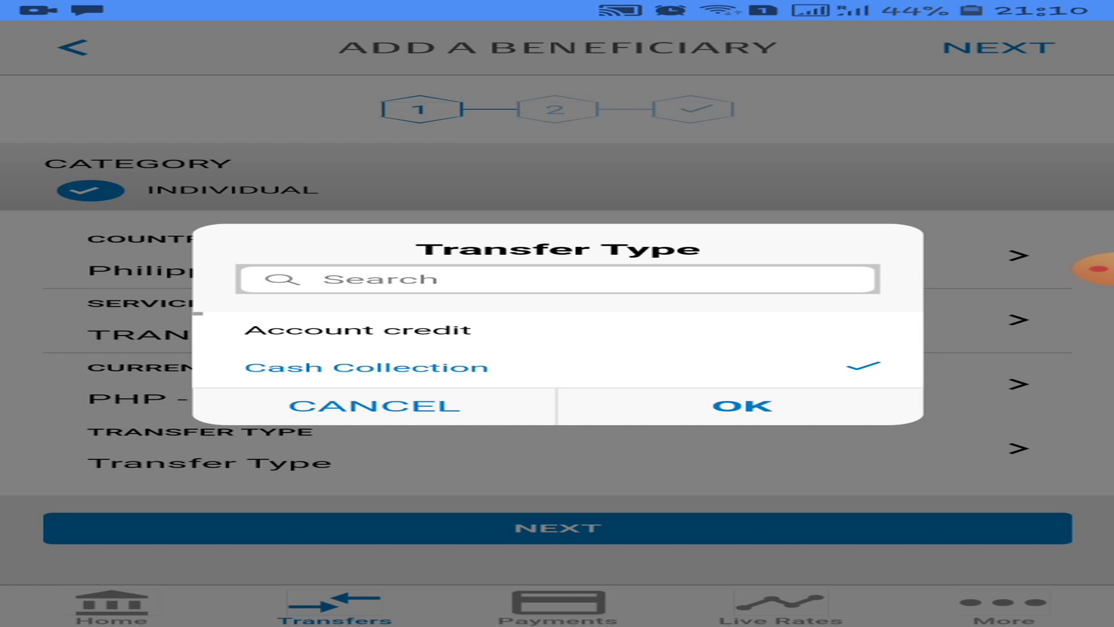
pyautogui.press('Escape')
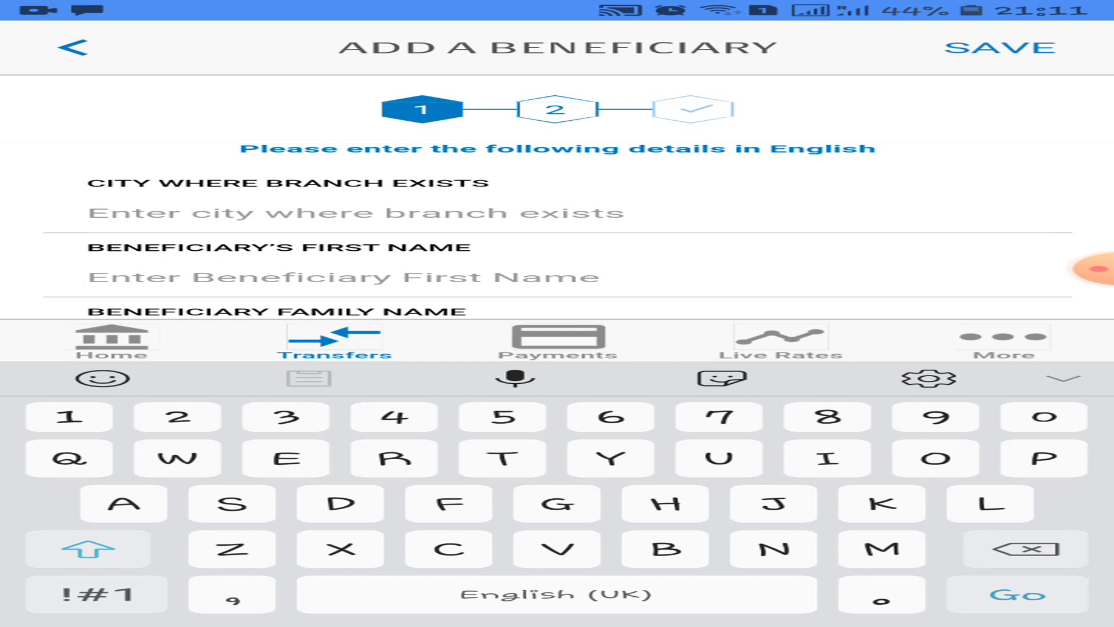
pyautogui.write('I')
# Enter MEYCAUAYAN as branch city, then the beneficiary's first and family names.
pyautogui.press('BackSpace')
pyautogui.write('M')
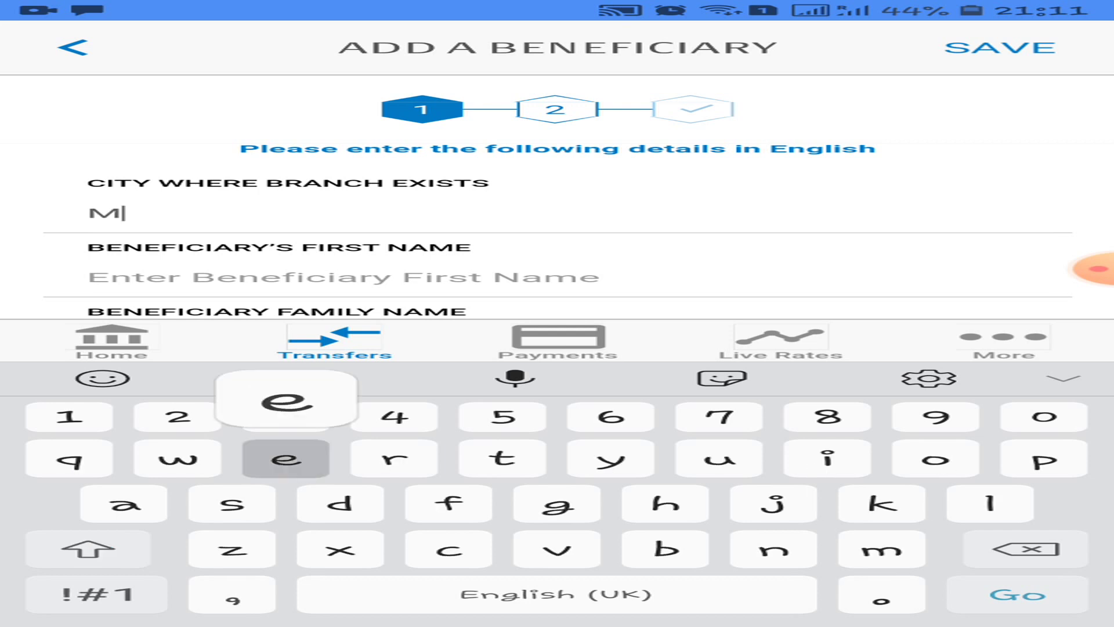
pyautogui.write('EYCAUAYA')
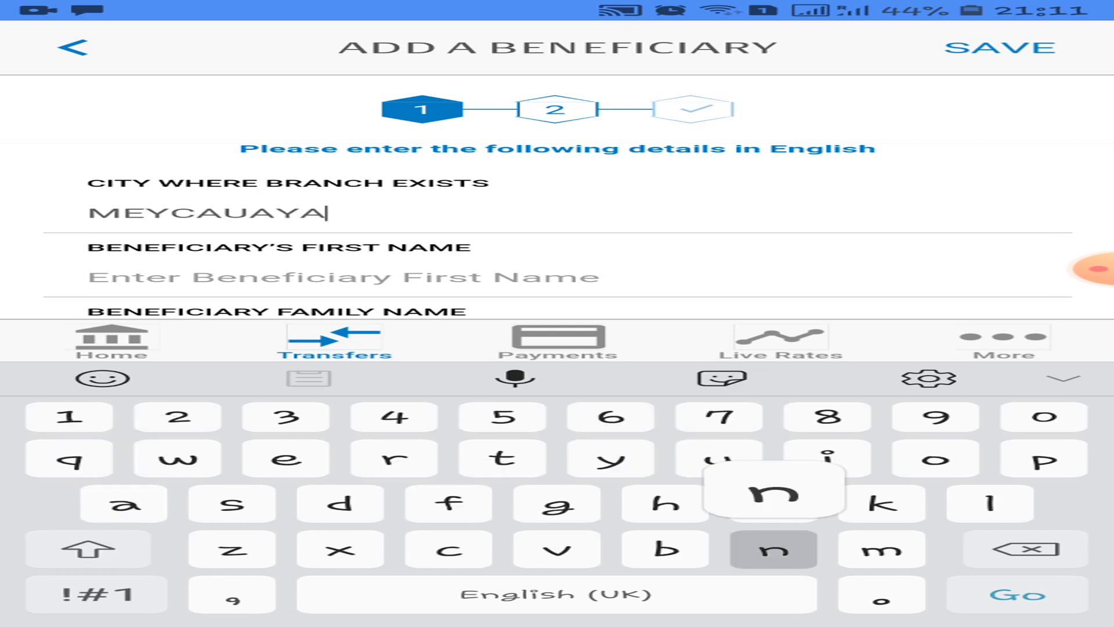
pyautogui.write('N')
pyautogui.press('Tab')
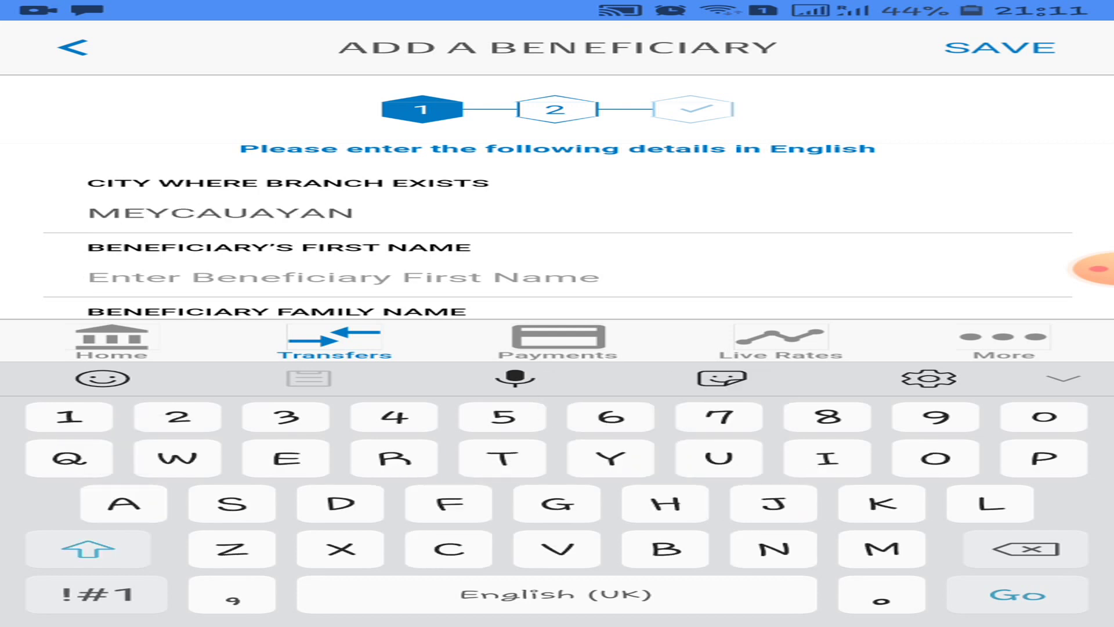
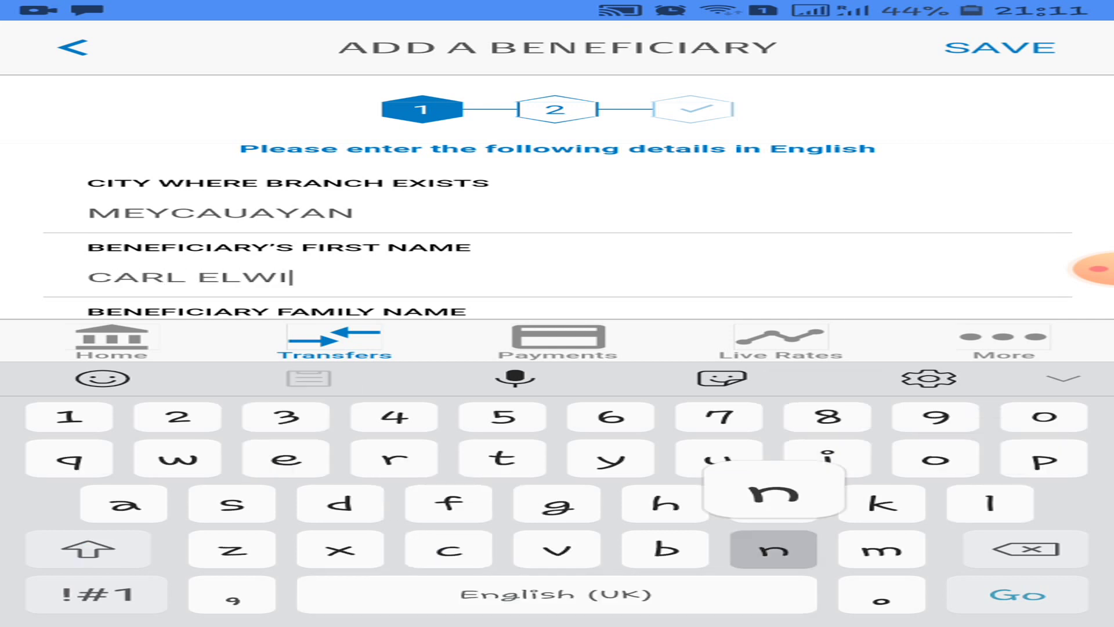
pyautogui.press('Return')
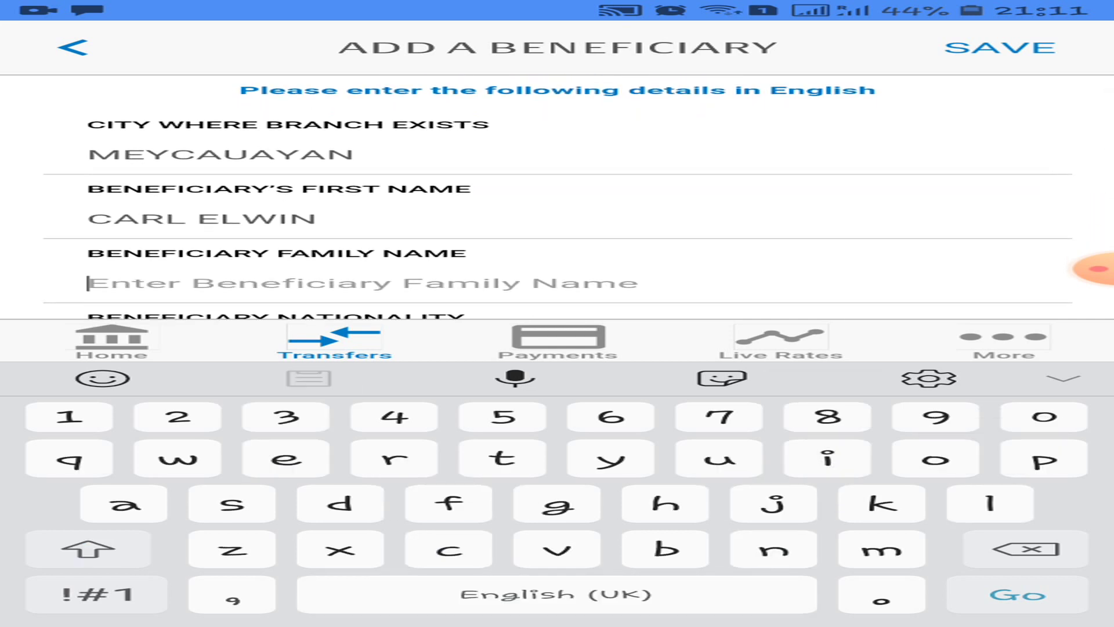
pyautogui.press('shift')
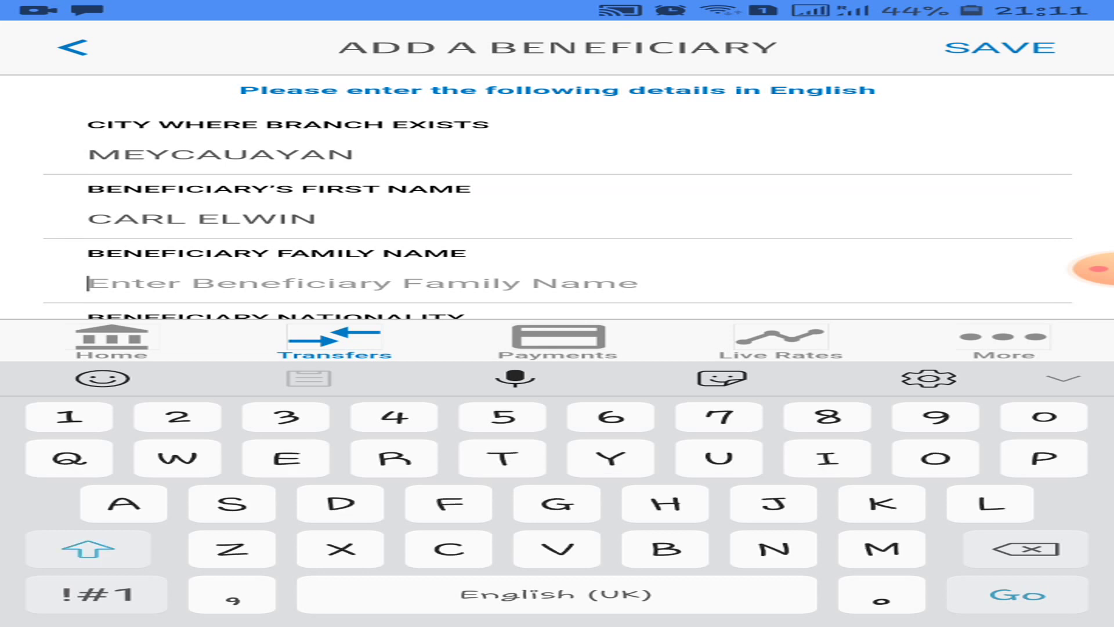
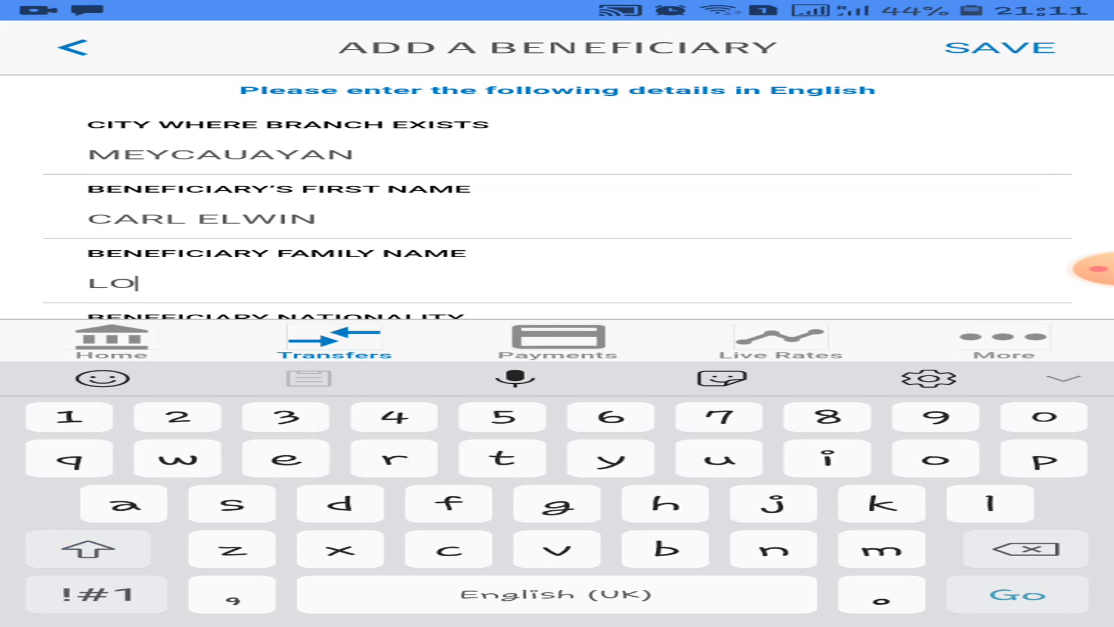
pyautogui.scroll(-2, 557, 197)
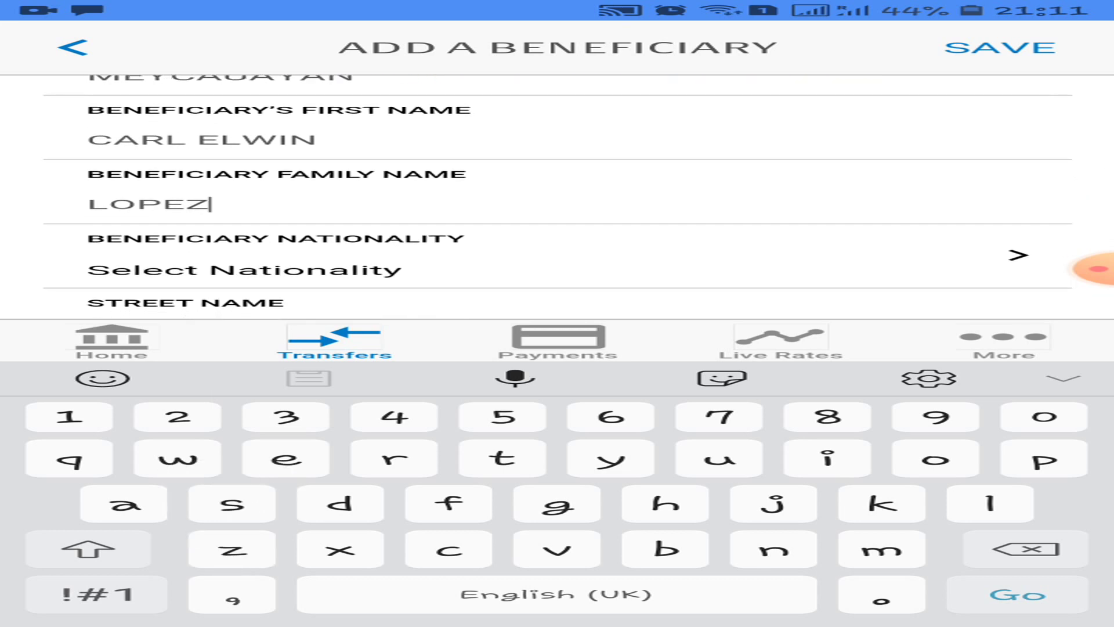
# Set the beneficiary's nationality to Philippines.
pyautogui.press('Escape')
pyautogui.click(557, 261)
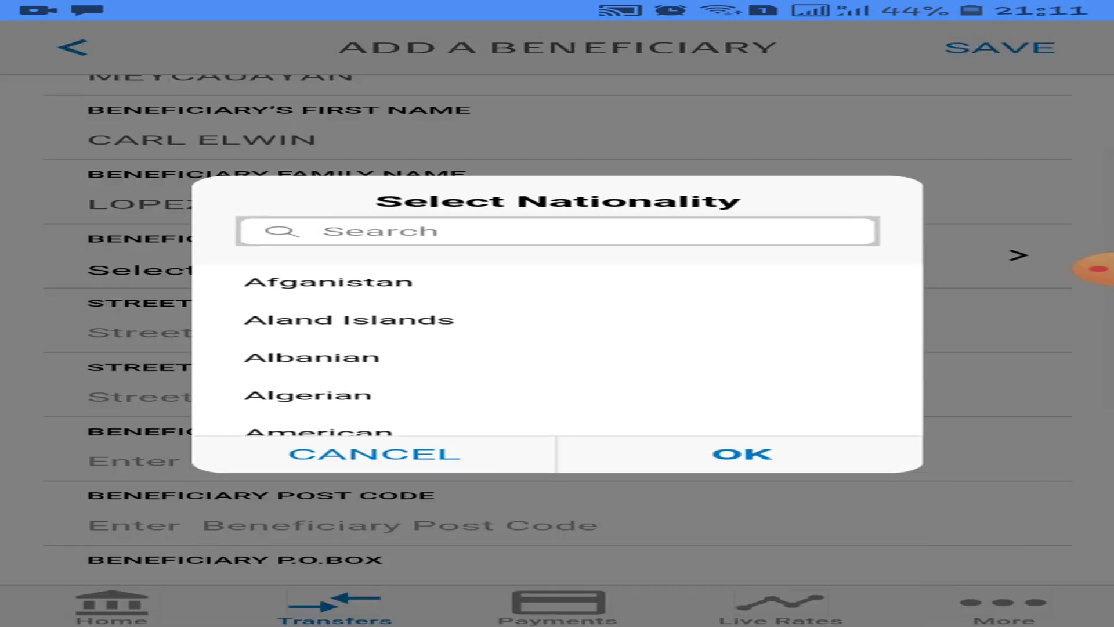
pyautogui.write('Phi')
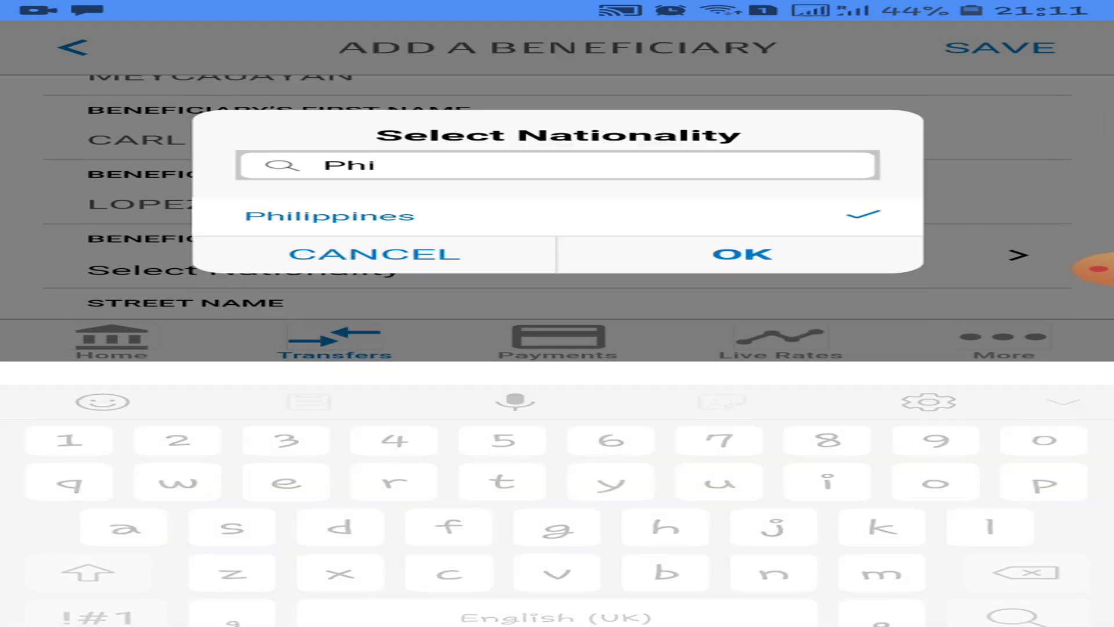
pyautogui.press('Escape')
pyautogui.press('Escape')
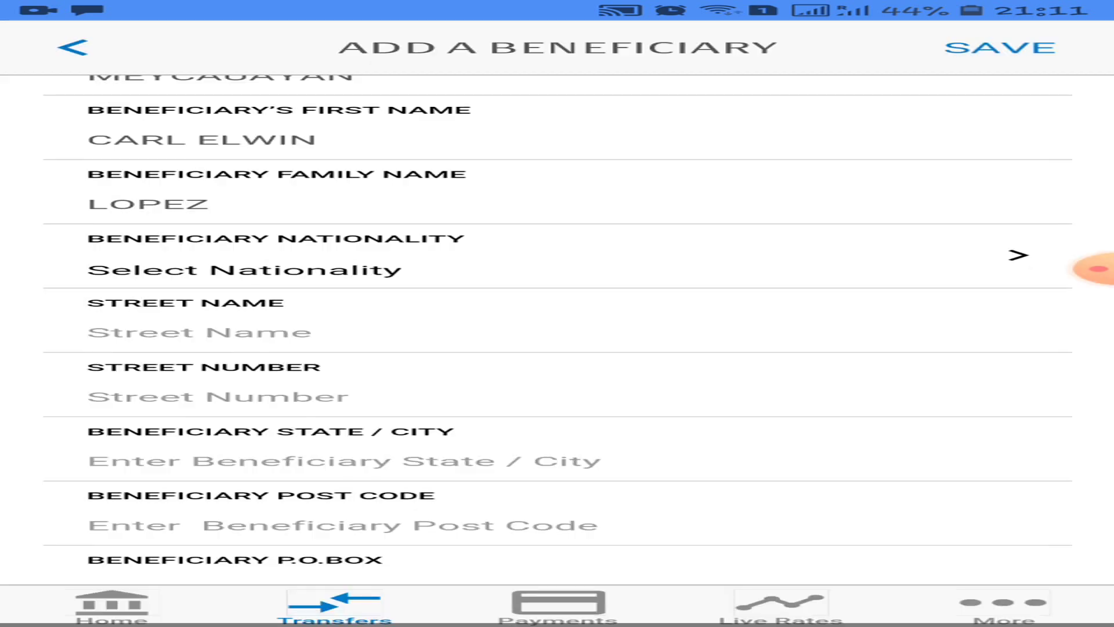
# Enter street name and number, state/city MEYCAUAYAN, post code 3020, and start the P.O. box.
pyautogui.click(199, 332)
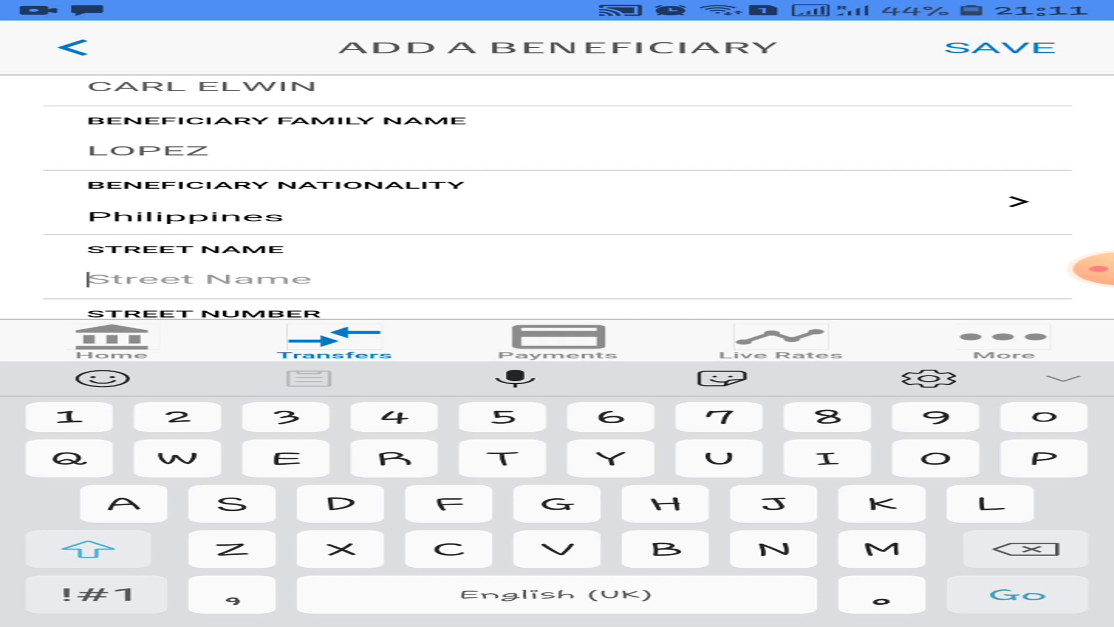
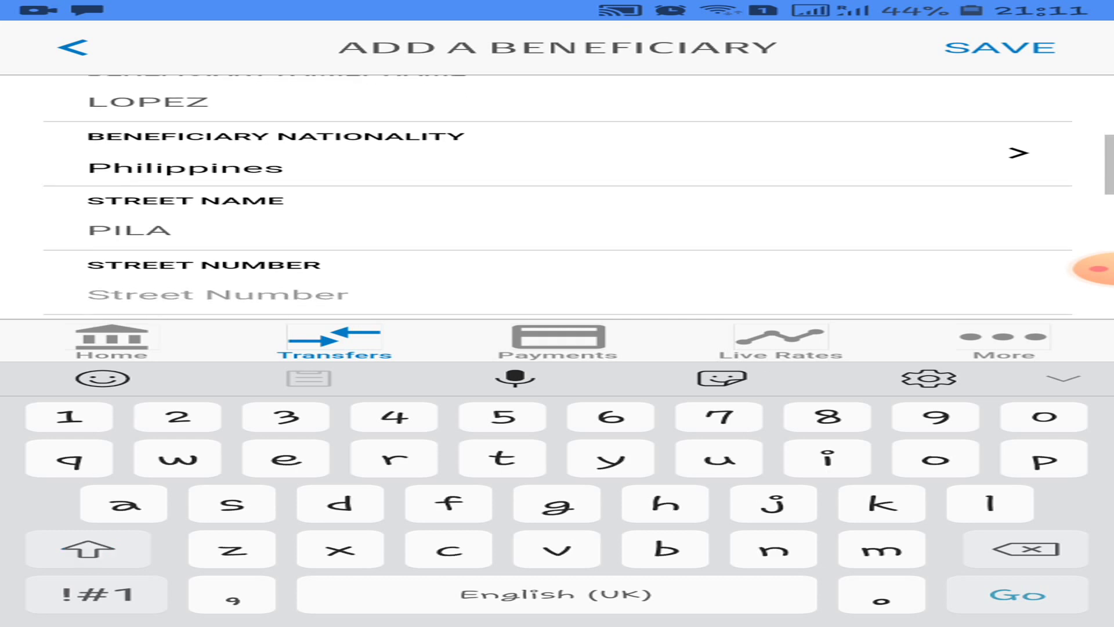
pyautogui.click(218, 296)
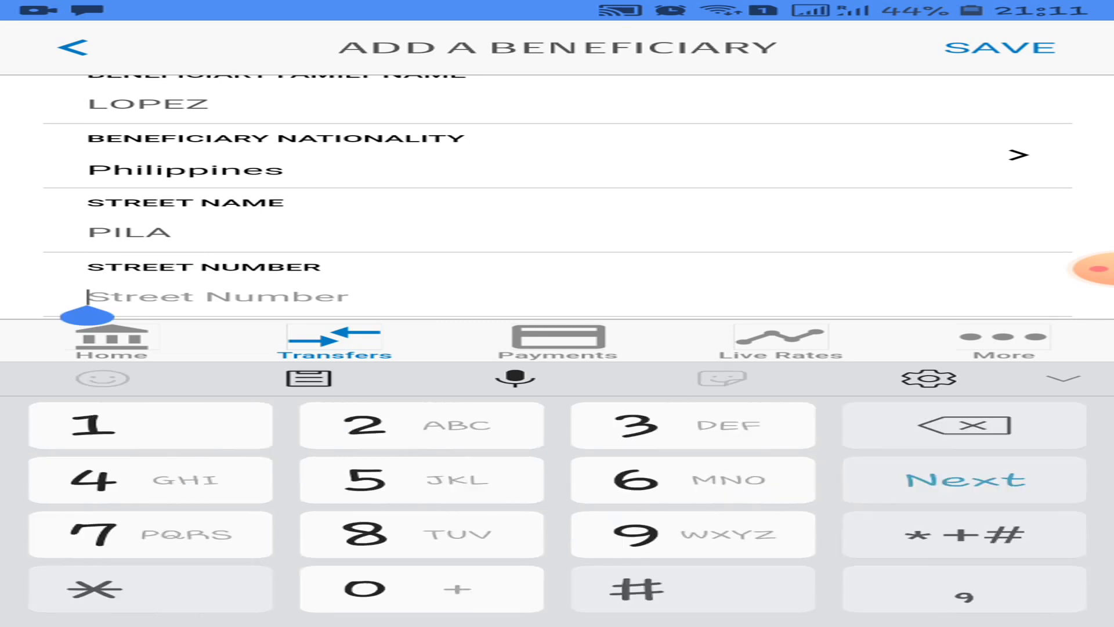
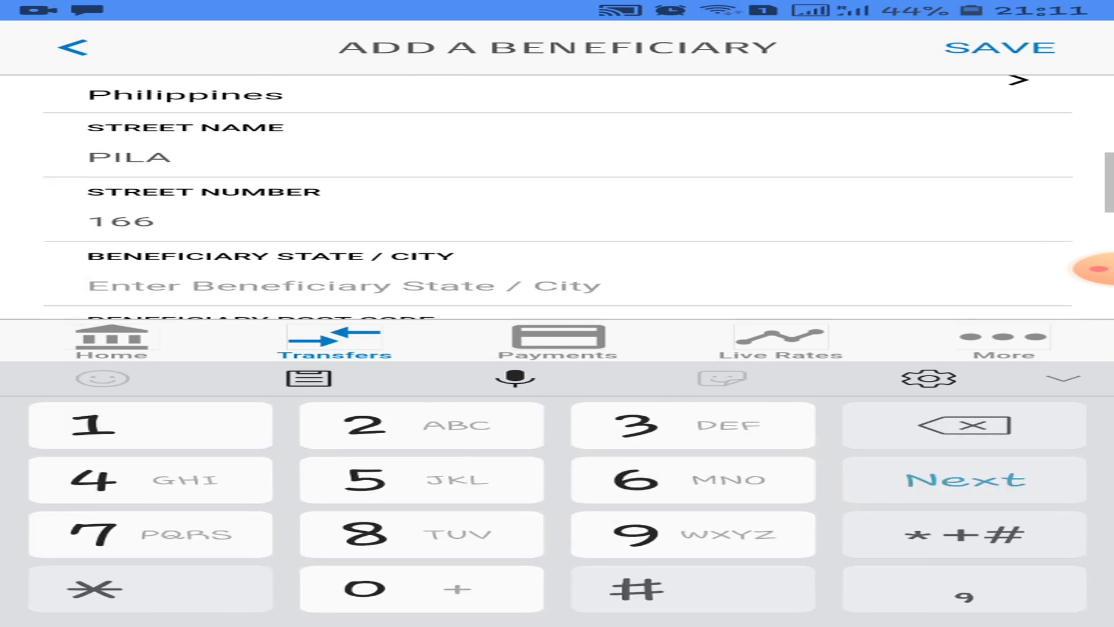
pyautogui.click(261, 286)
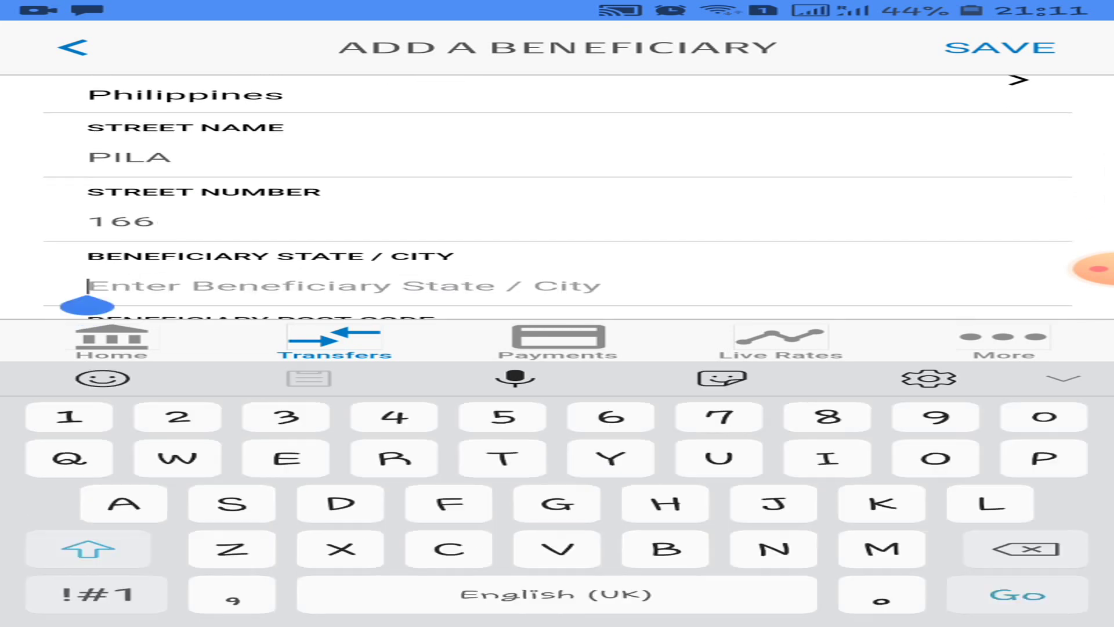
pyautogui.write('MEY')
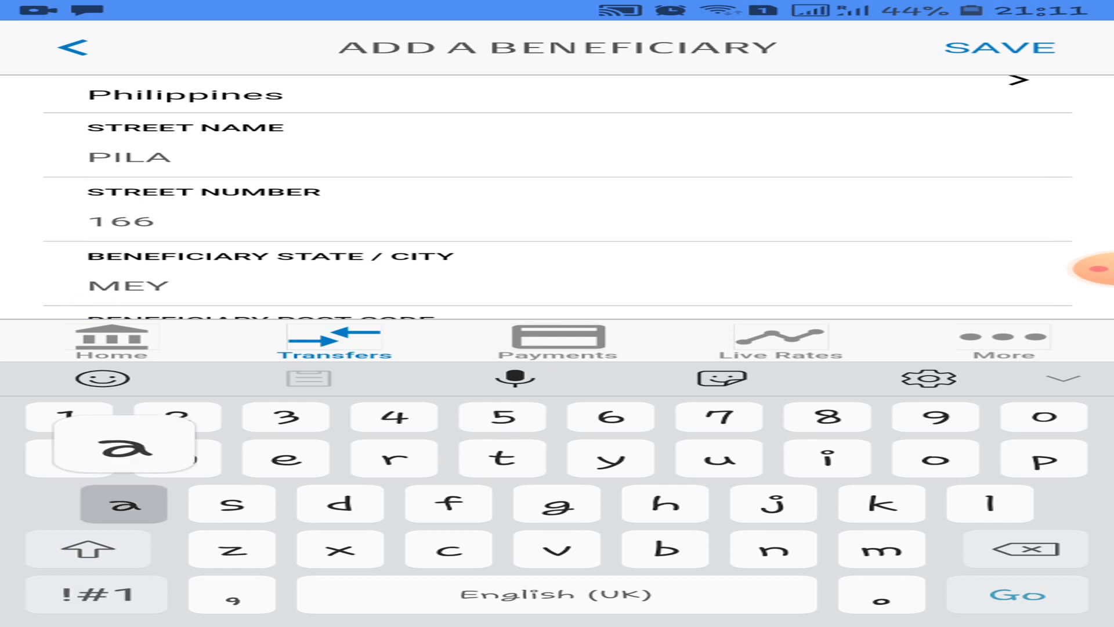
pyautogui.write('CAUAYAN')
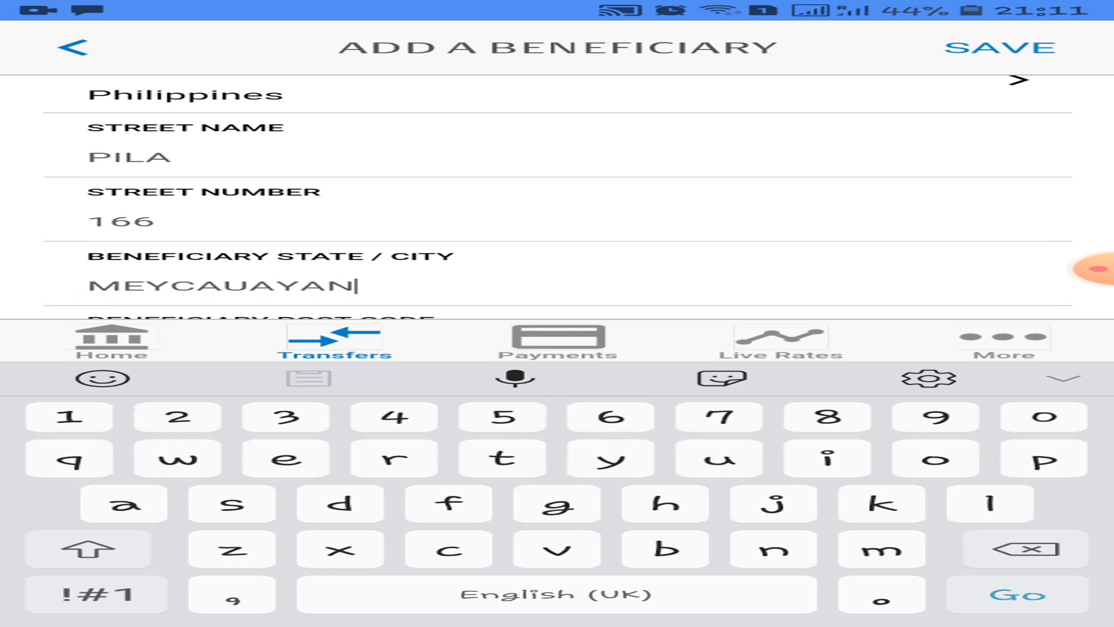
pyautogui.scroll(-2, 557, 198)
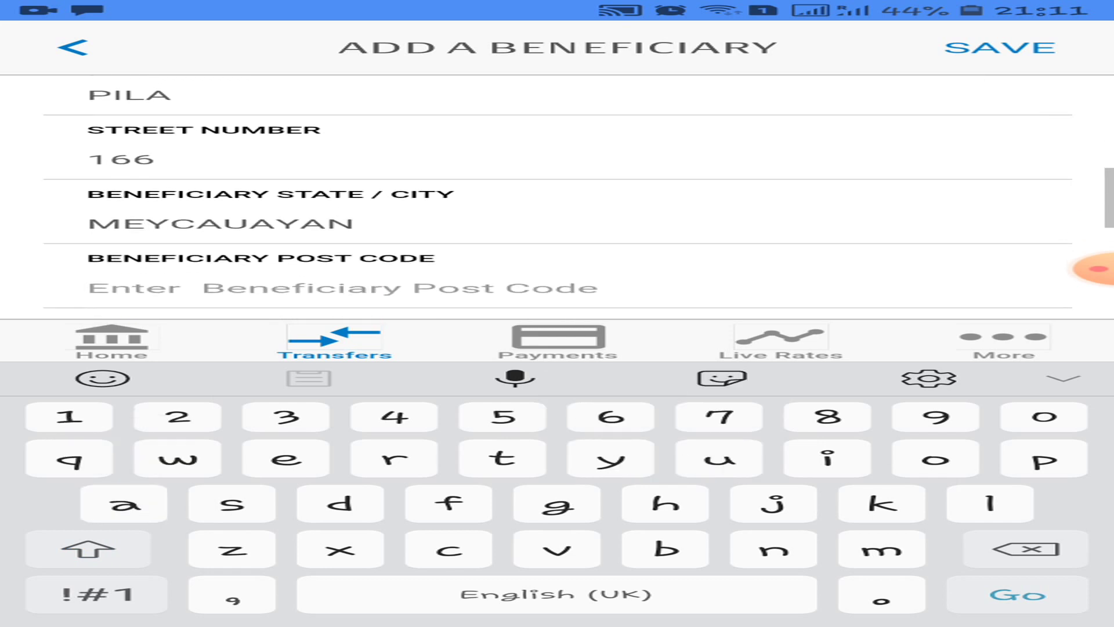
pyautogui.click(342, 271)
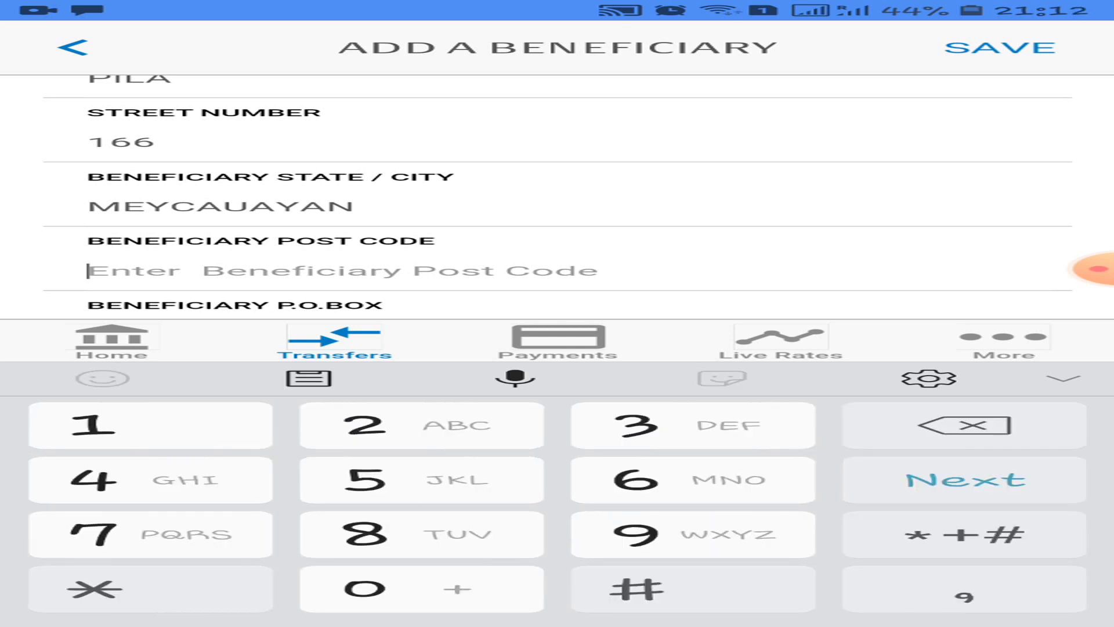
pyautogui.write('302')
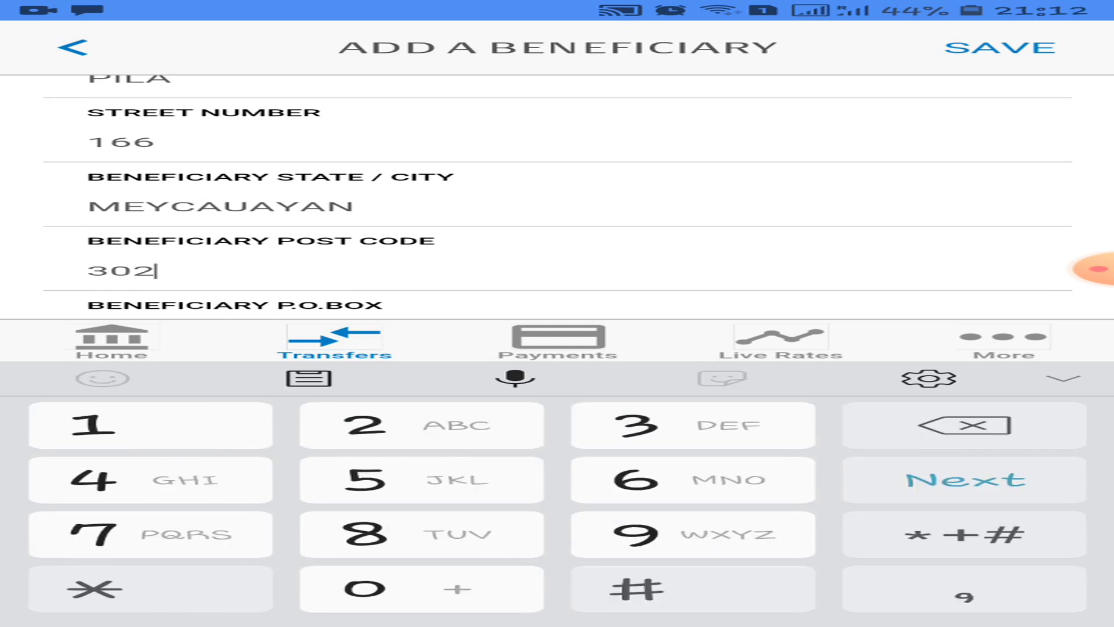
pyautogui.write('0')
pyautogui.scroll(-1, 556, 193)
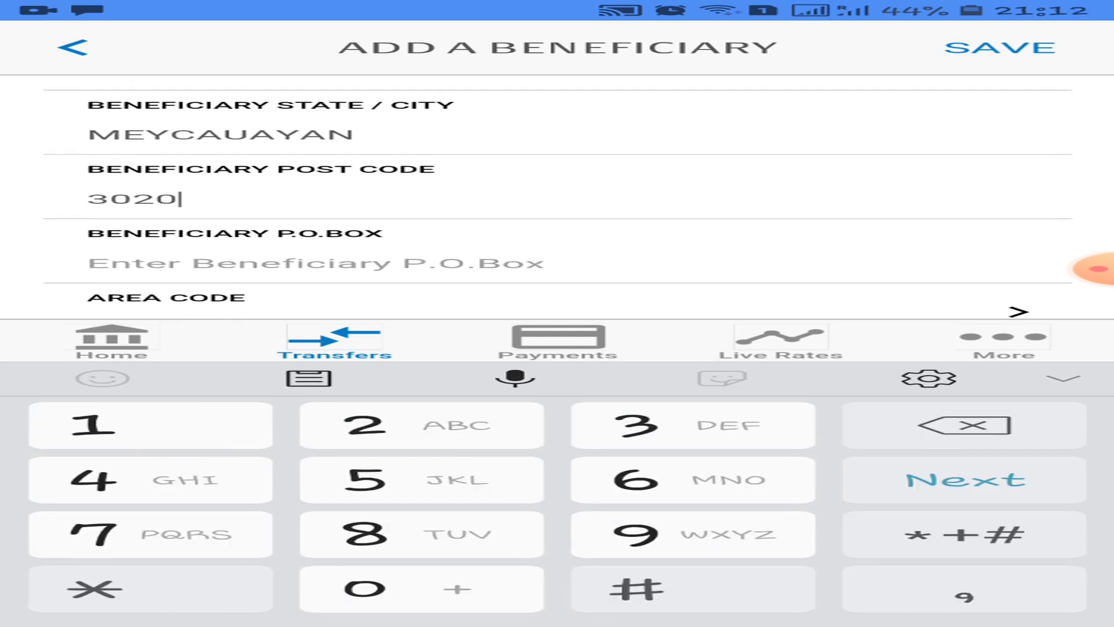
pyautogui.click(261, 264)
pyautogui.write('1')
pyautogui.scroll(-1, 557, 196)
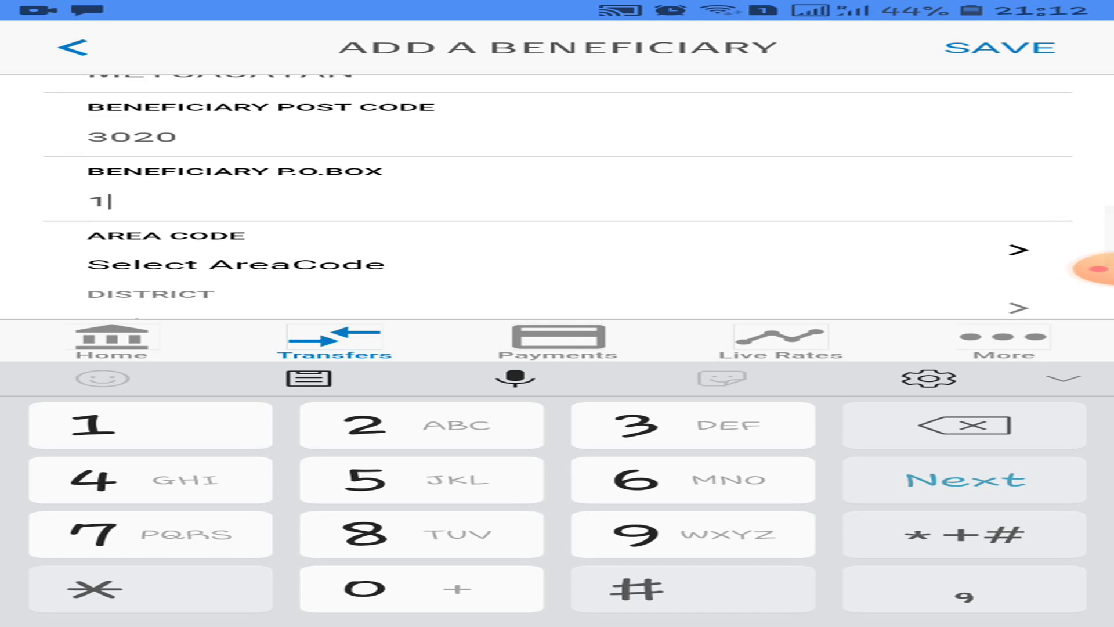
# Set both area code and district to TRANSFAST CASH PICK UP.
pyautogui.click(109, 200)
pyautogui.click(236, 264)
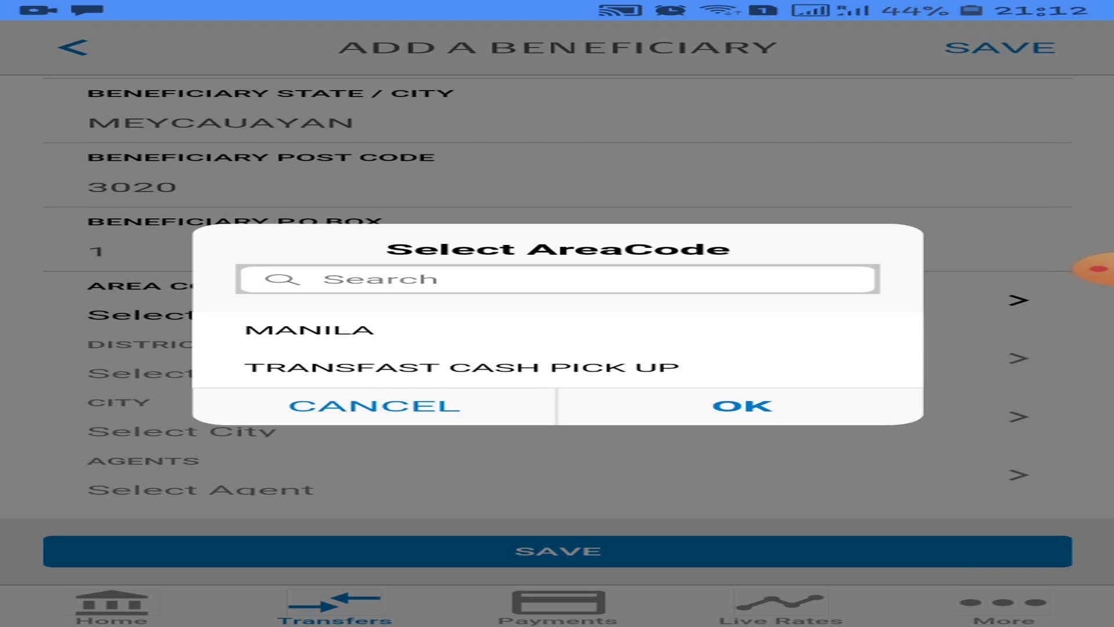
pyautogui.click(461, 367)
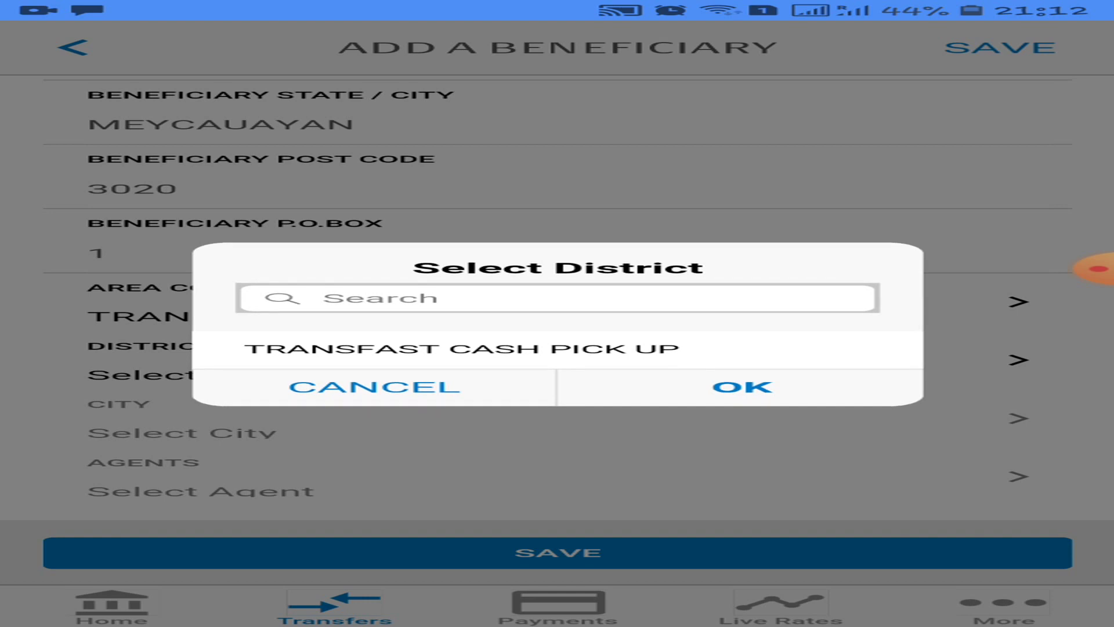
pyautogui.click(461, 349)
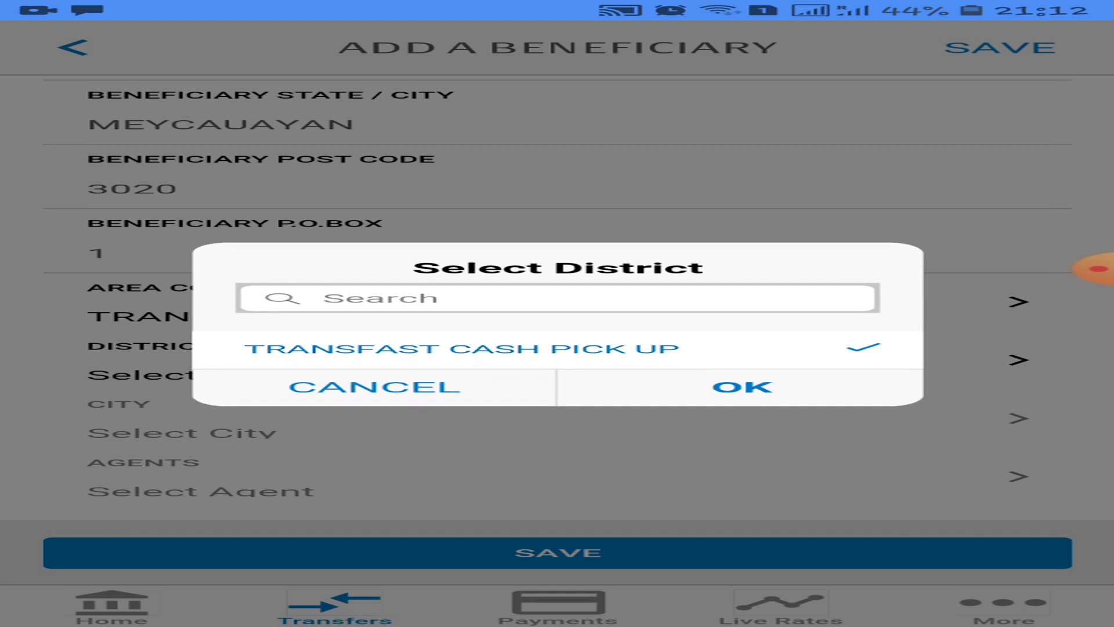
pyautogui.click(742, 387)
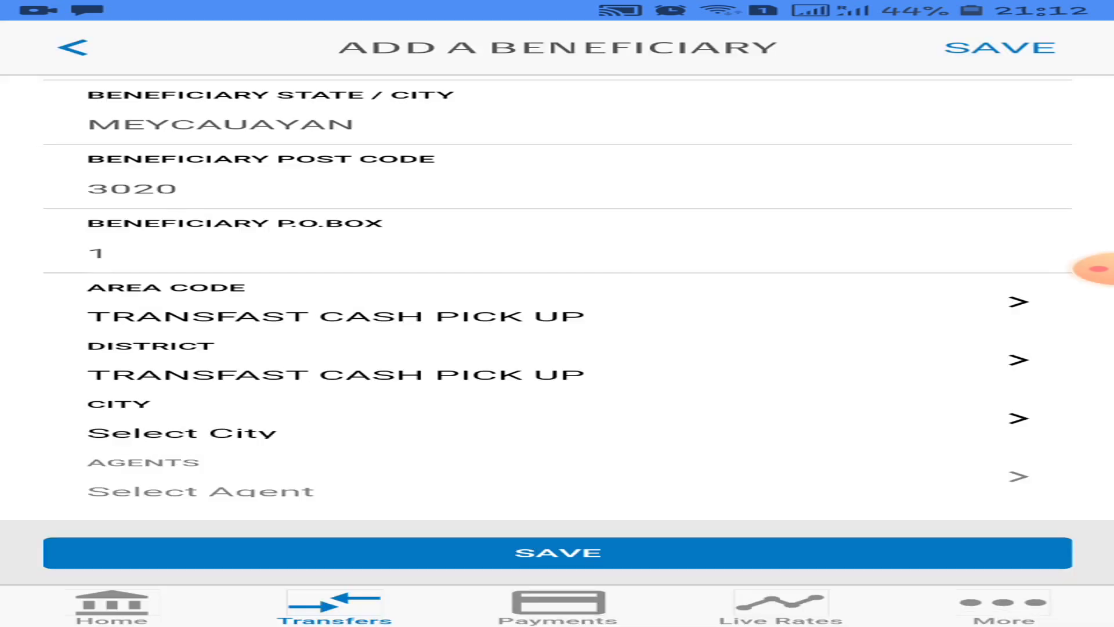
# Set city and agent to TRANSFAST CASH PICK UP.
pyautogui.click(557, 423)
pyautogui.click(374, 385)
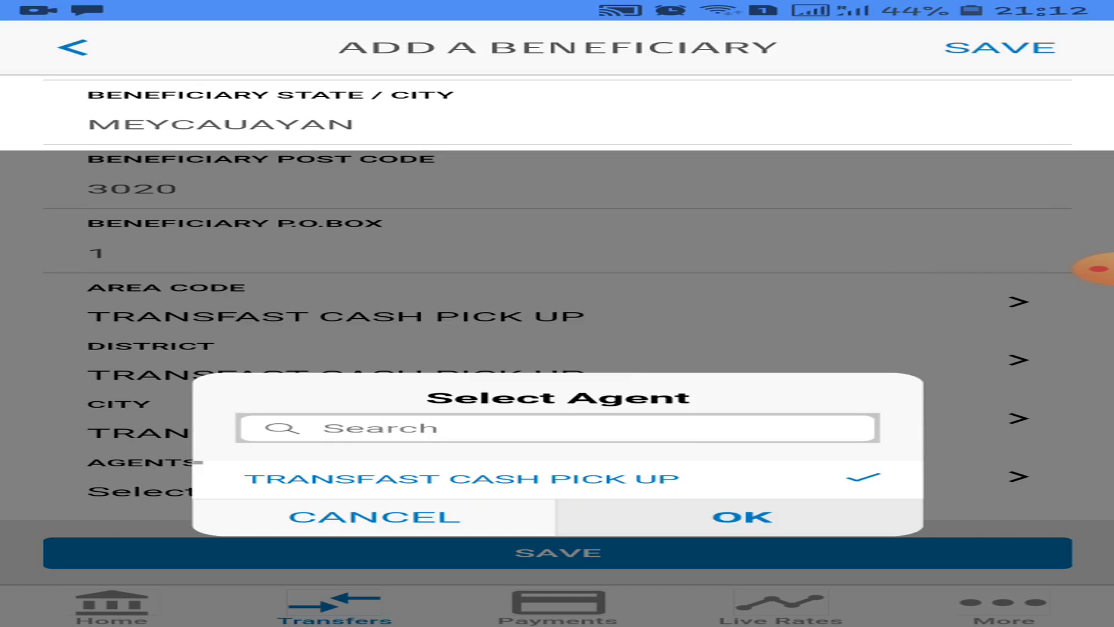
pyautogui.click(740, 514)
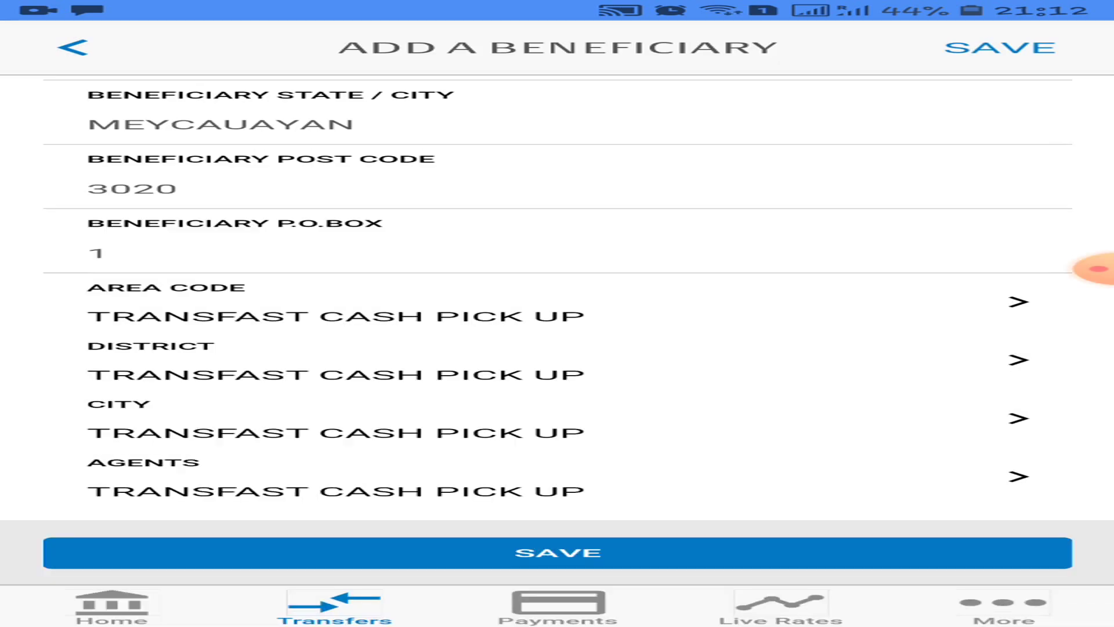
pyautogui.click(557, 553)
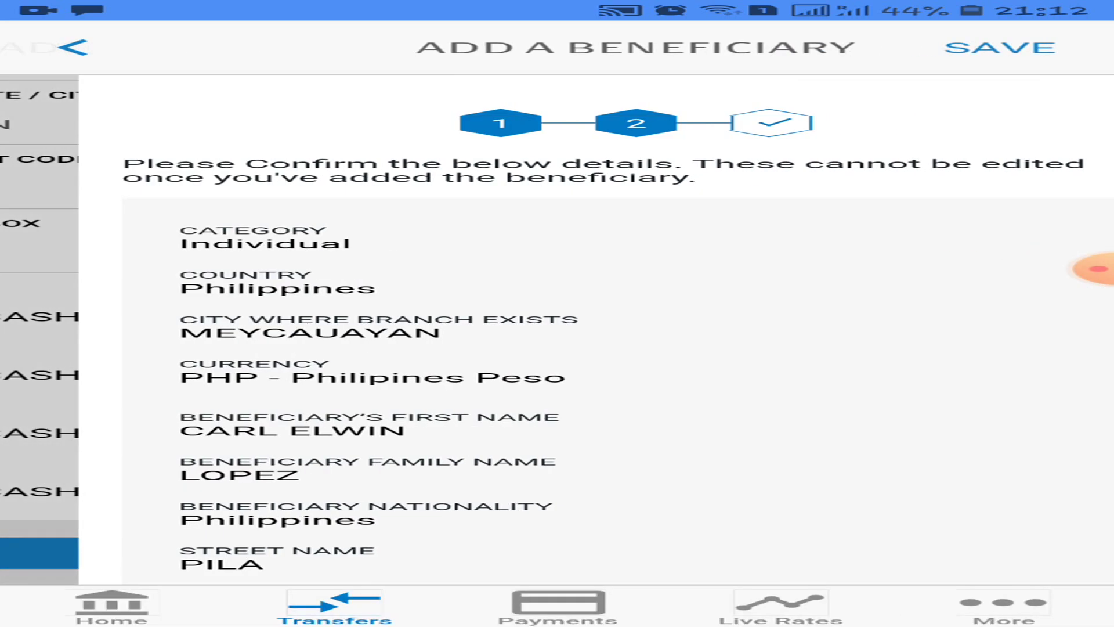
pyautogui.scroll(-5, 558, 348)
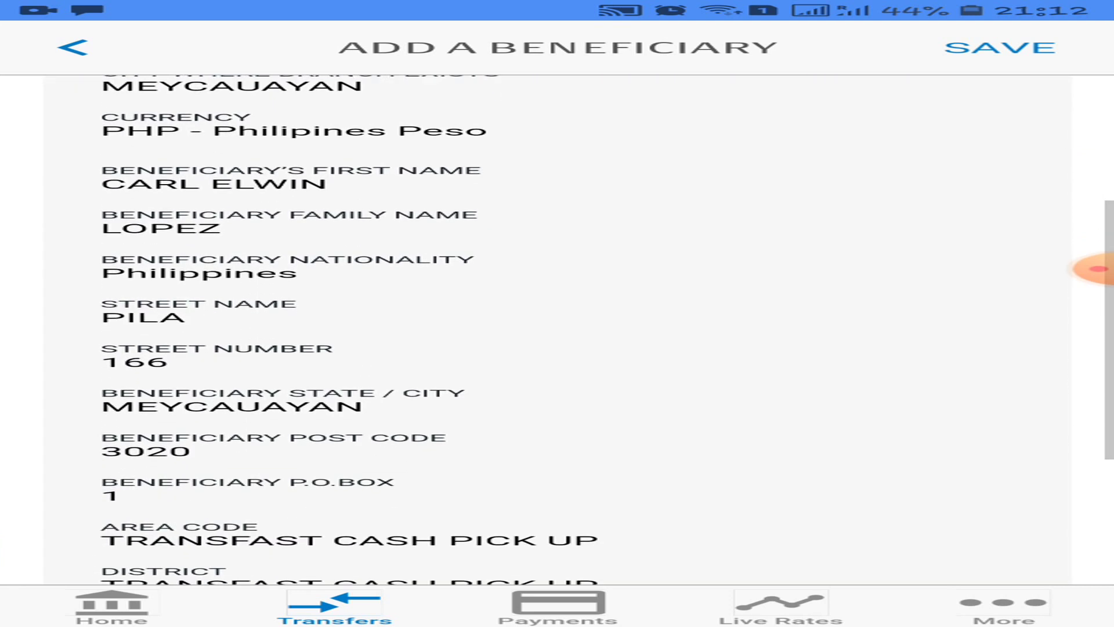
pyautogui.scroll(4, 557, 331)
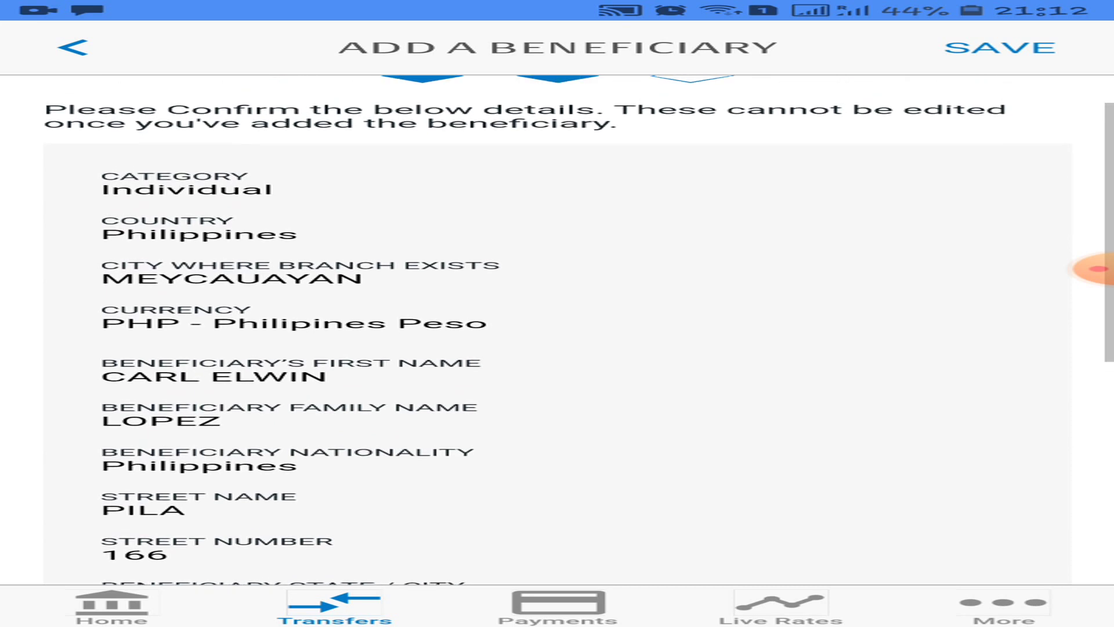
pyautogui.scroll(-2, 557, 331)
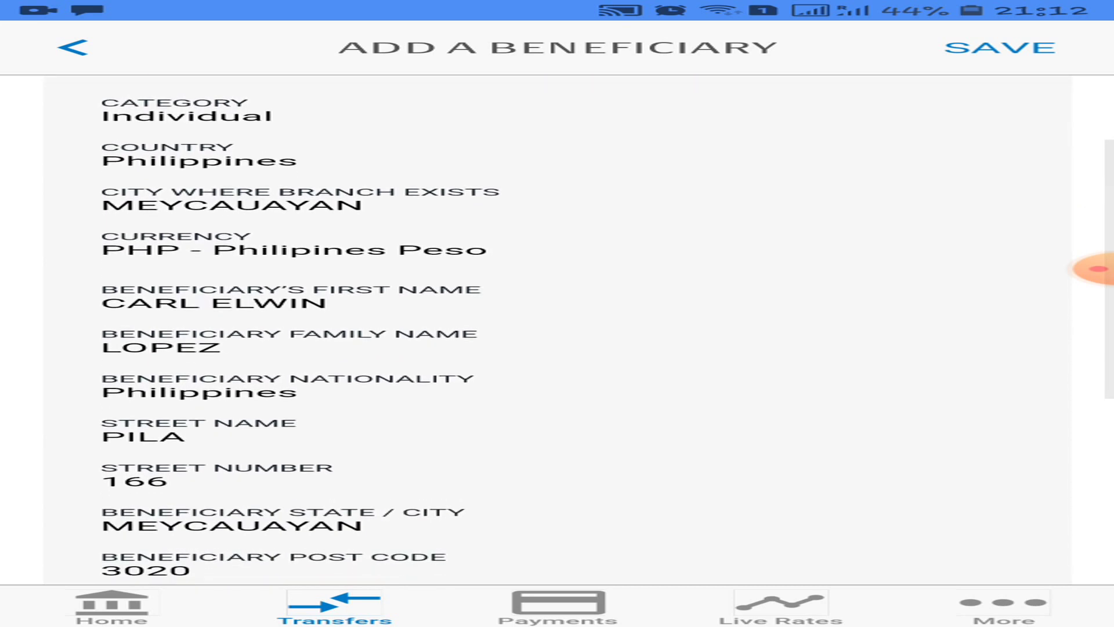
pyautogui.scroll(2, 557, 330)
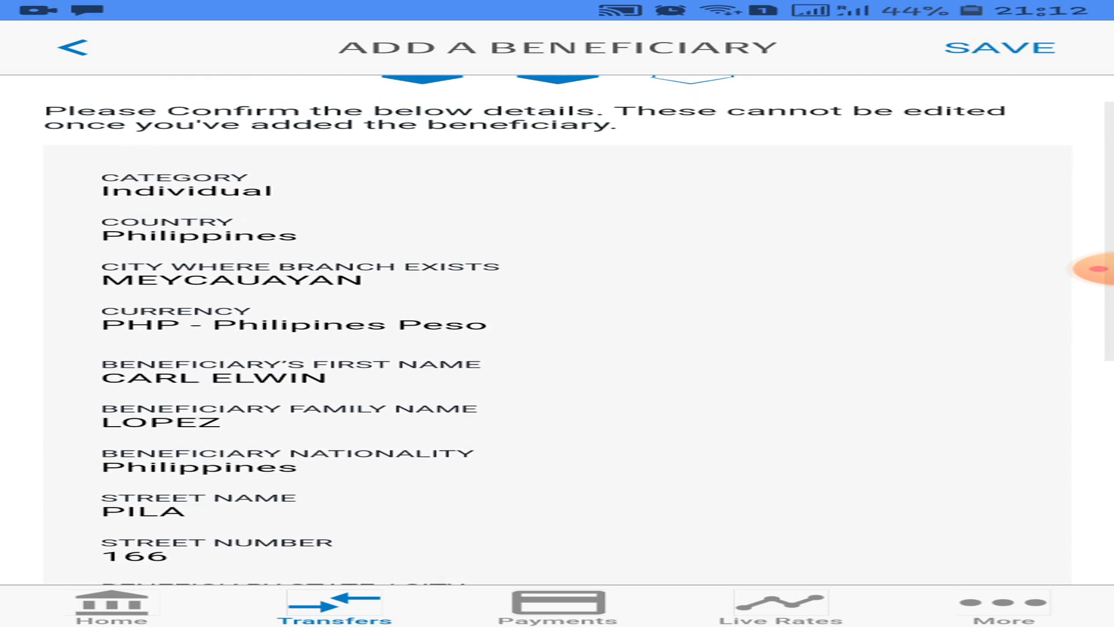
pyautogui.scroll(-2, 557, 332)
pyautogui.scroll(-3, 556, 330)
pyautogui.scroll(-3, 557, 331)
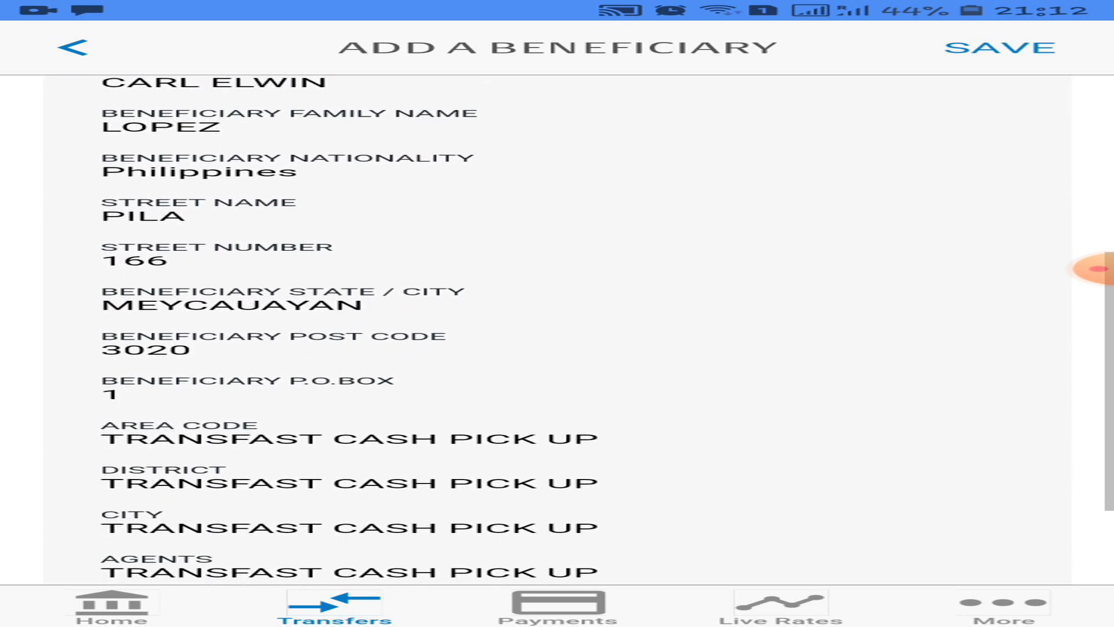
pyautogui.scroll(-2, 557, 331)
pyautogui.scroll(2, 557, 330)
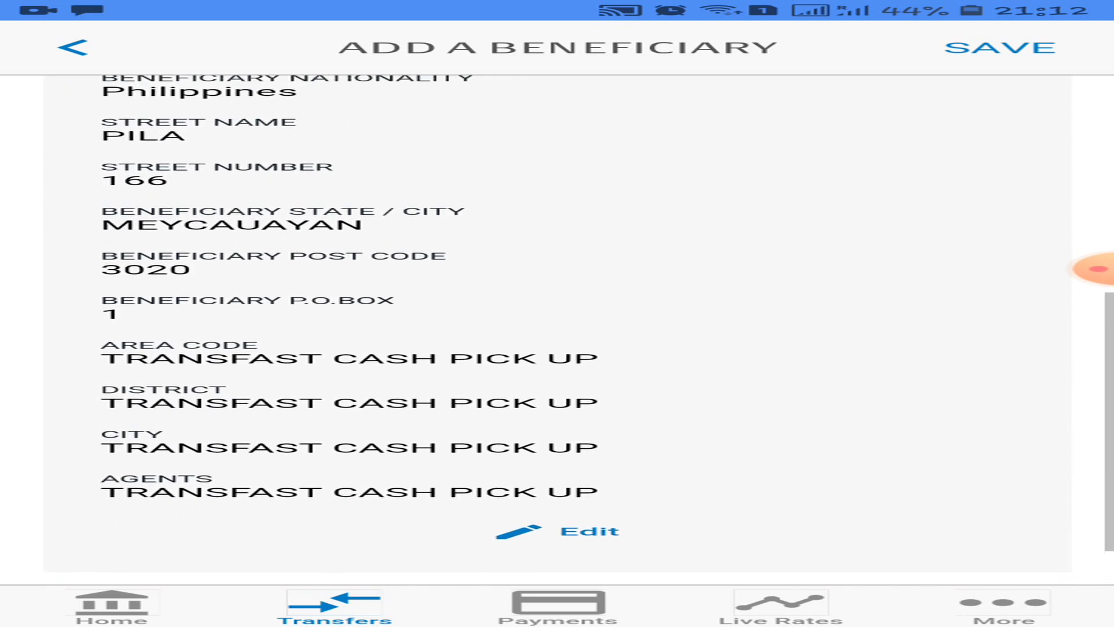
pyautogui.scroll(1, 557, 331)
pyautogui.scroll(1, 558, 331)
pyautogui.scroll(-2, 558, 331)
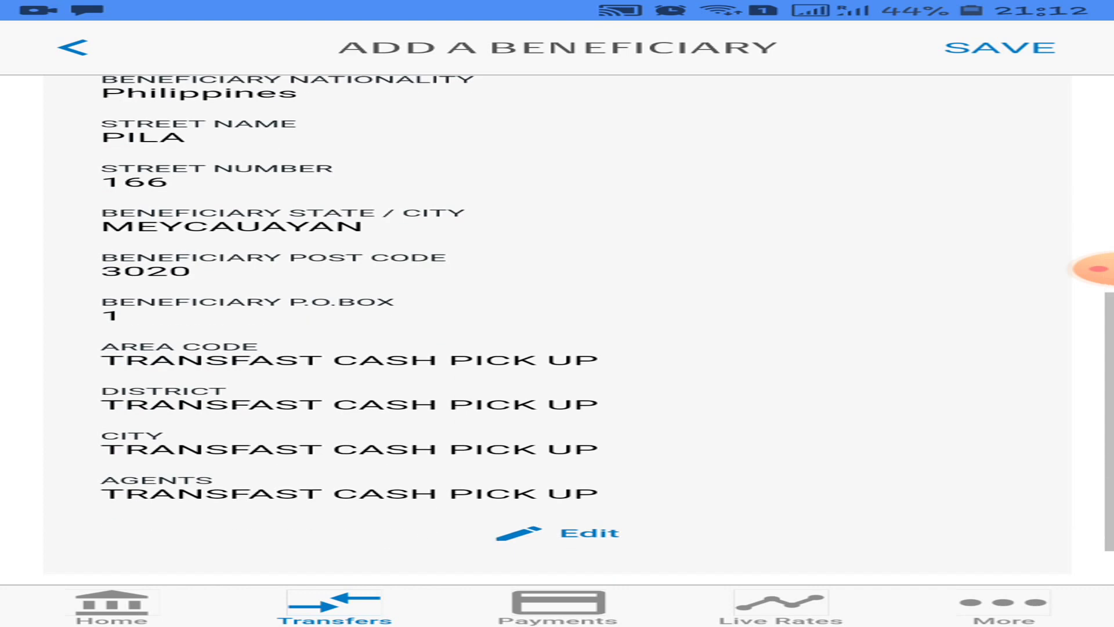
pyautogui.scroll(-2, 557, 330)
pyautogui.scroll(1, 557, 332)
pyautogui.scroll(-1, 558, 330)
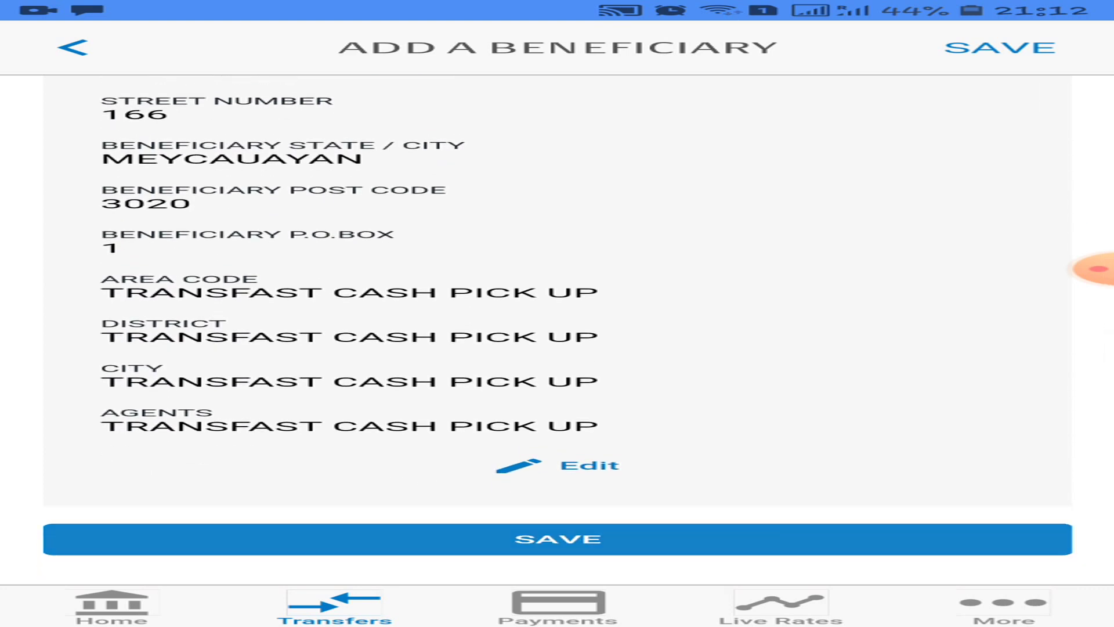
# Save the confirmed beneficiary, verify with the OTP, and return to Transfers.
pyautogui.click(556, 537)
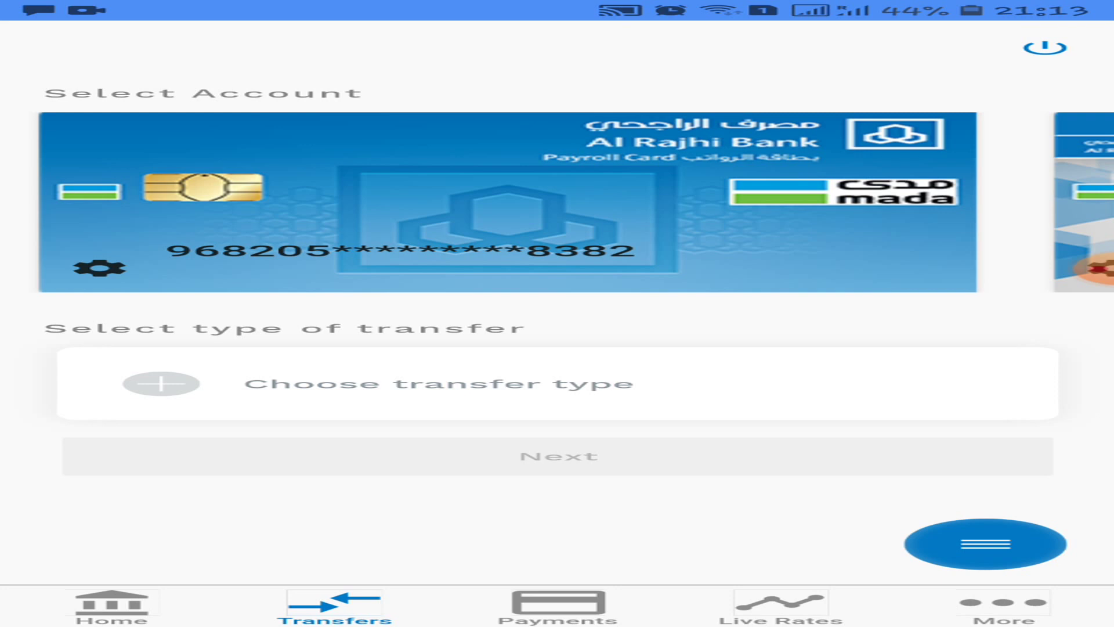
# In Manage Beneficiaries, activate the new TRANSFAST beneficiary to trigger the bank's call.
pyautogui.click(985, 545)
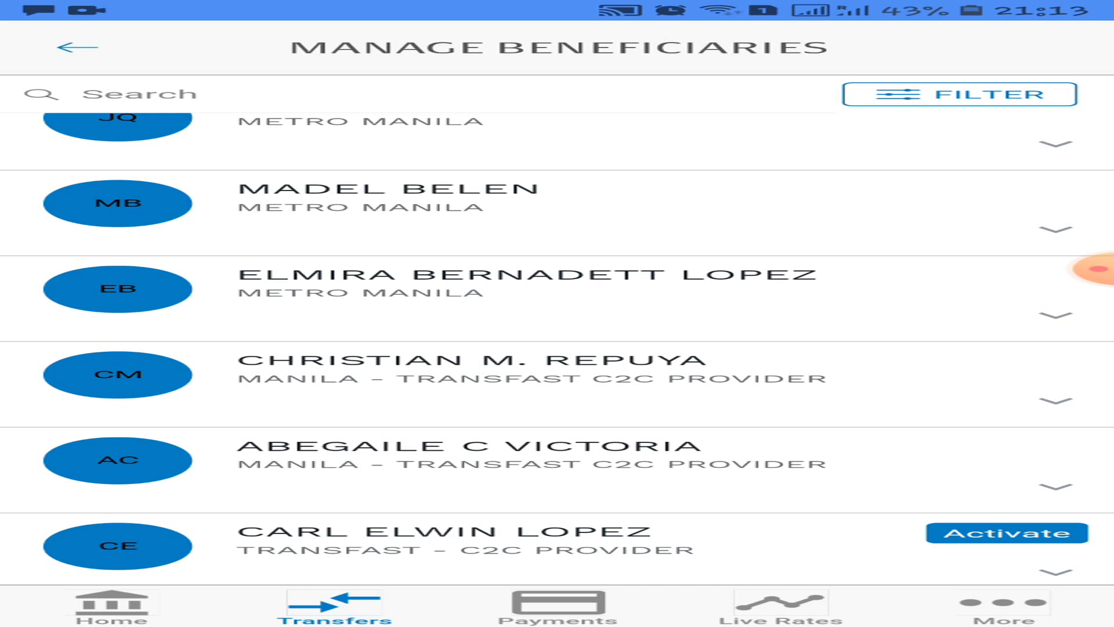
pyautogui.click(1007, 533)
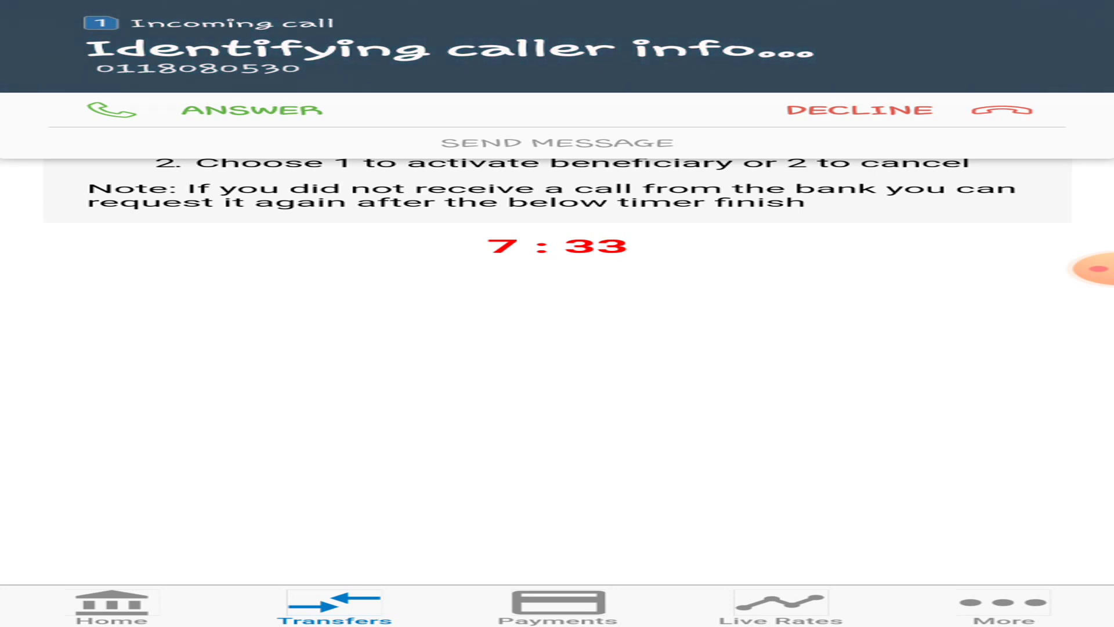
# Answer the bank's call, press 1 to approve activation, and close the instructions.
pyautogui.click(252, 110)
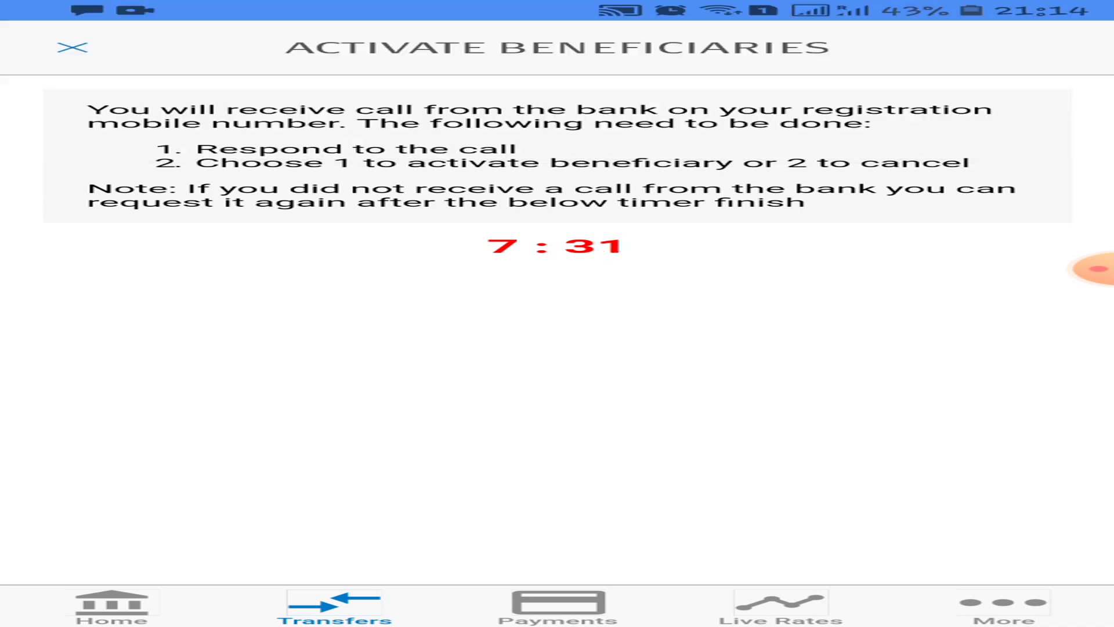
pyautogui.click(875, 450)
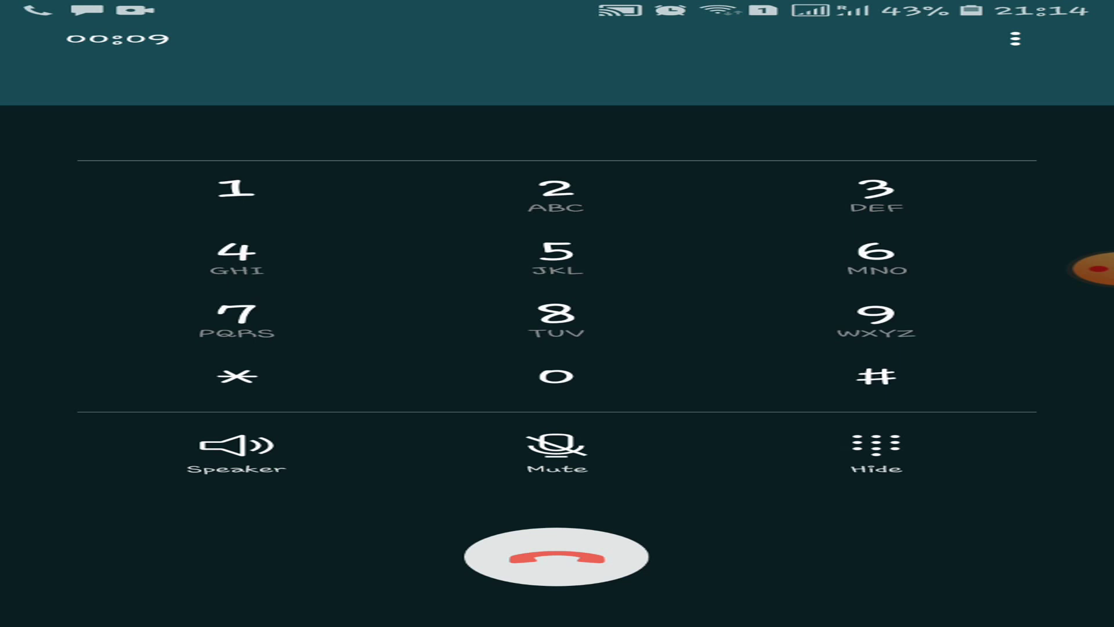
pyautogui.click(237, 190)
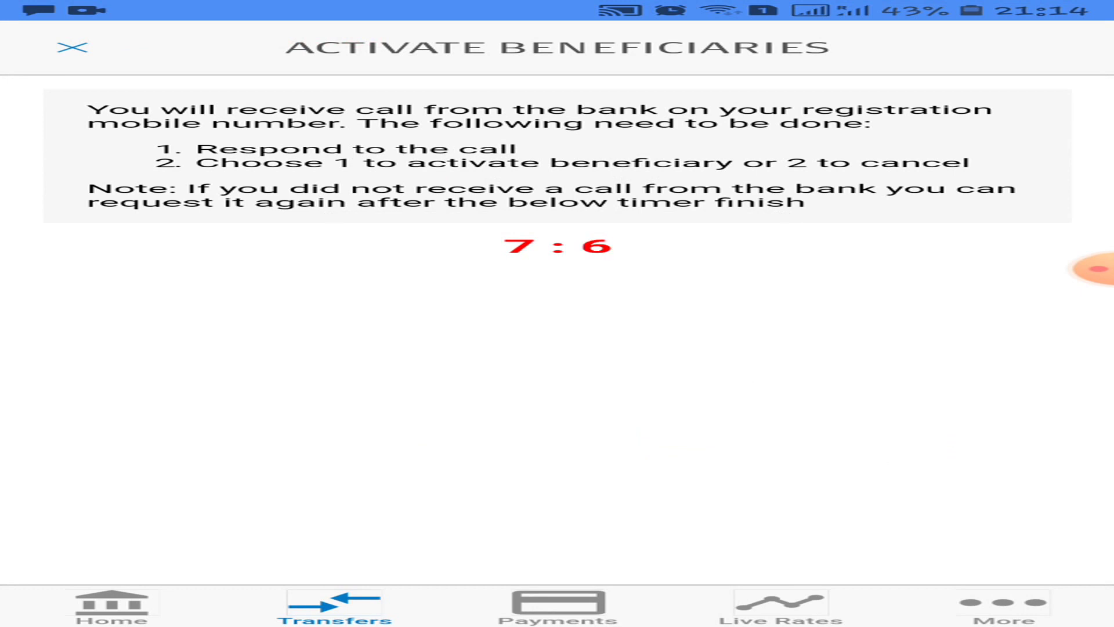
pyautogui.click(72, 47)
# Expand the new TRANSFAST beneficiary's row in Manage Beneficiaries to show its ACTIVE status.
pyautogui.click(985, 544)
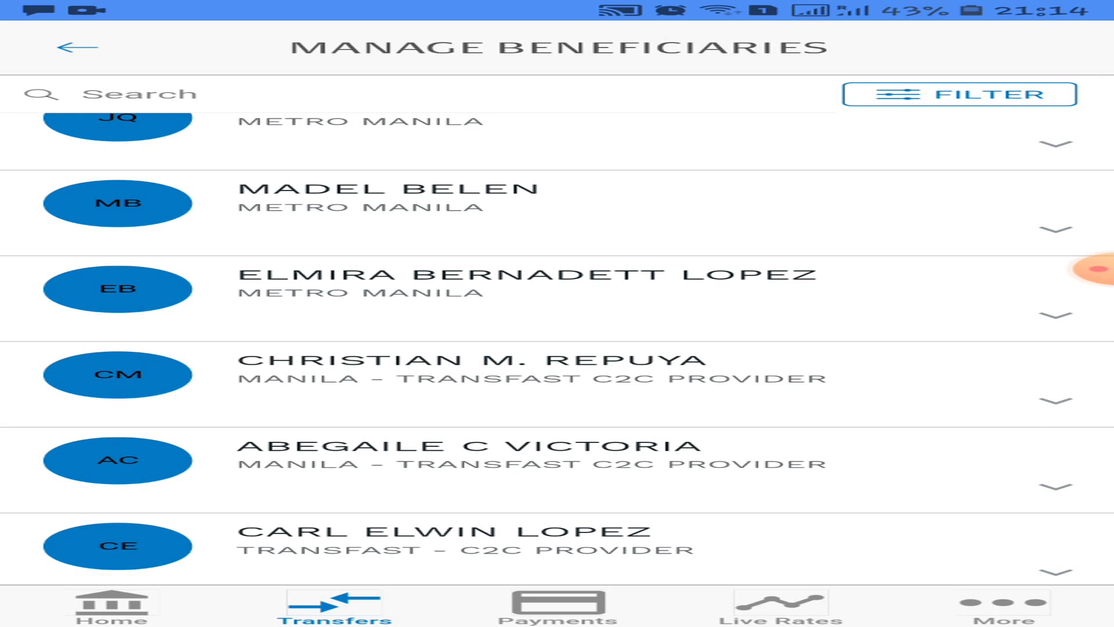
pyautogui.click(1055, 572)
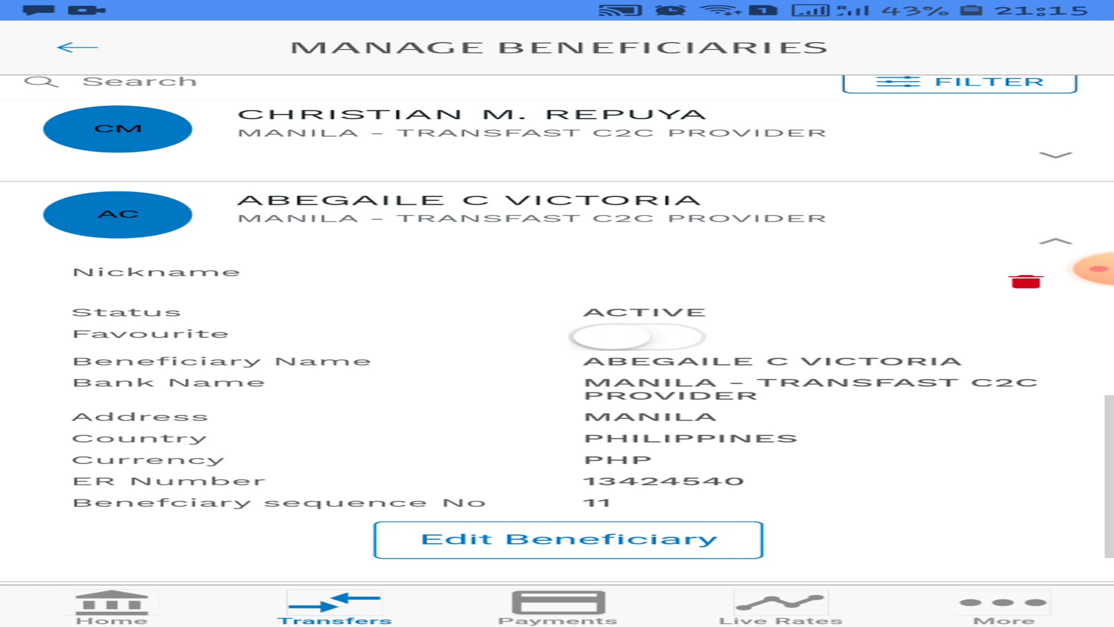
pyautogui.click(443, 526)
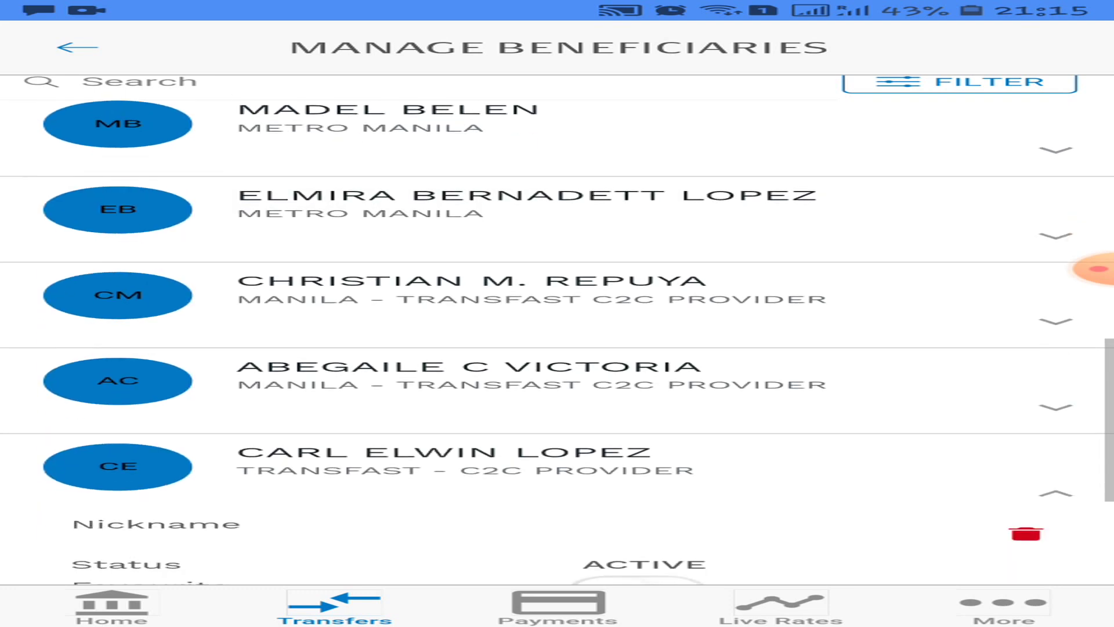